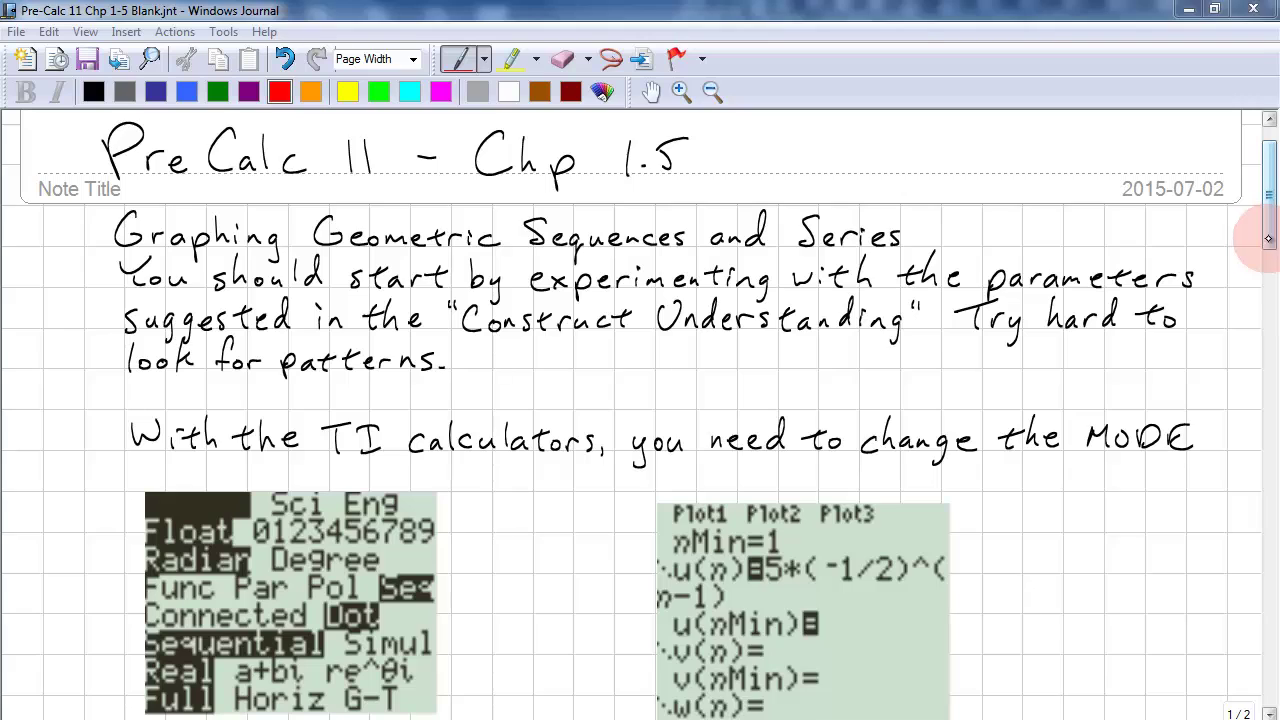
Scroll to the 'With the TI calculators' notes and their MODE, Y= and WINDOW screenshots.
drag(1268, 238, 1258, 296)
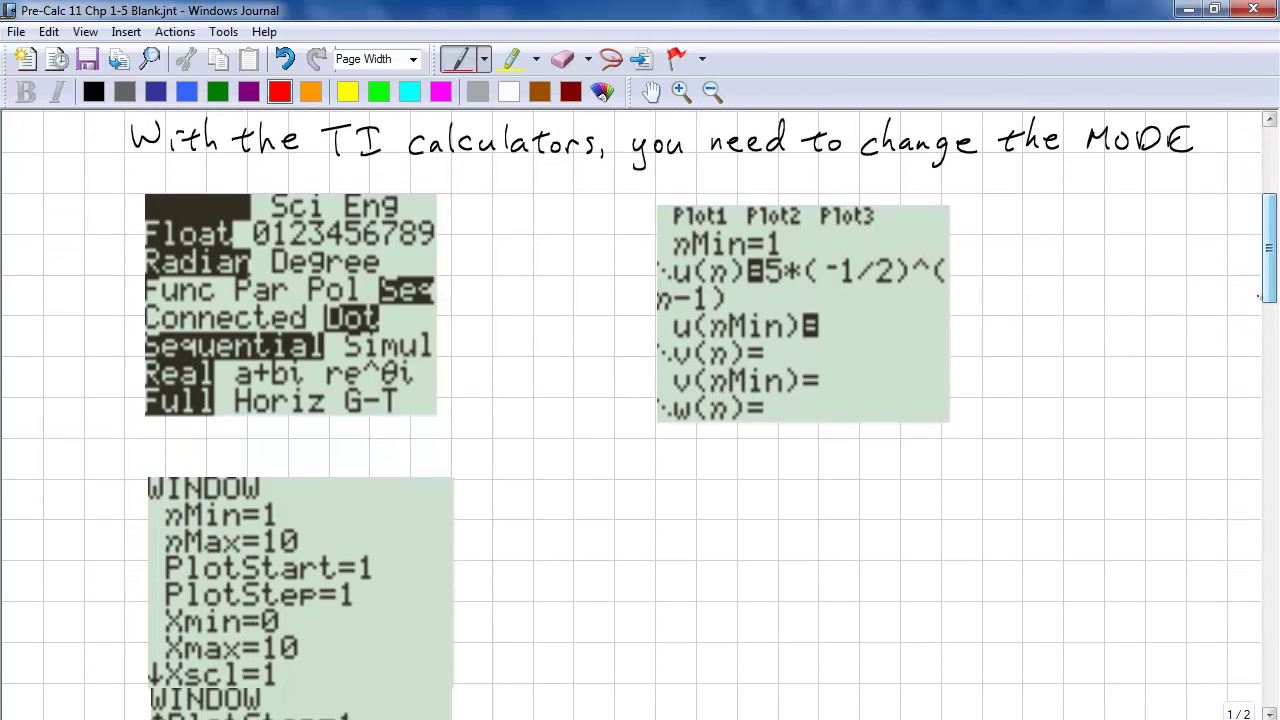
Show the TI-83 Plus emulator's MODE settings.
key(alt+Tab)
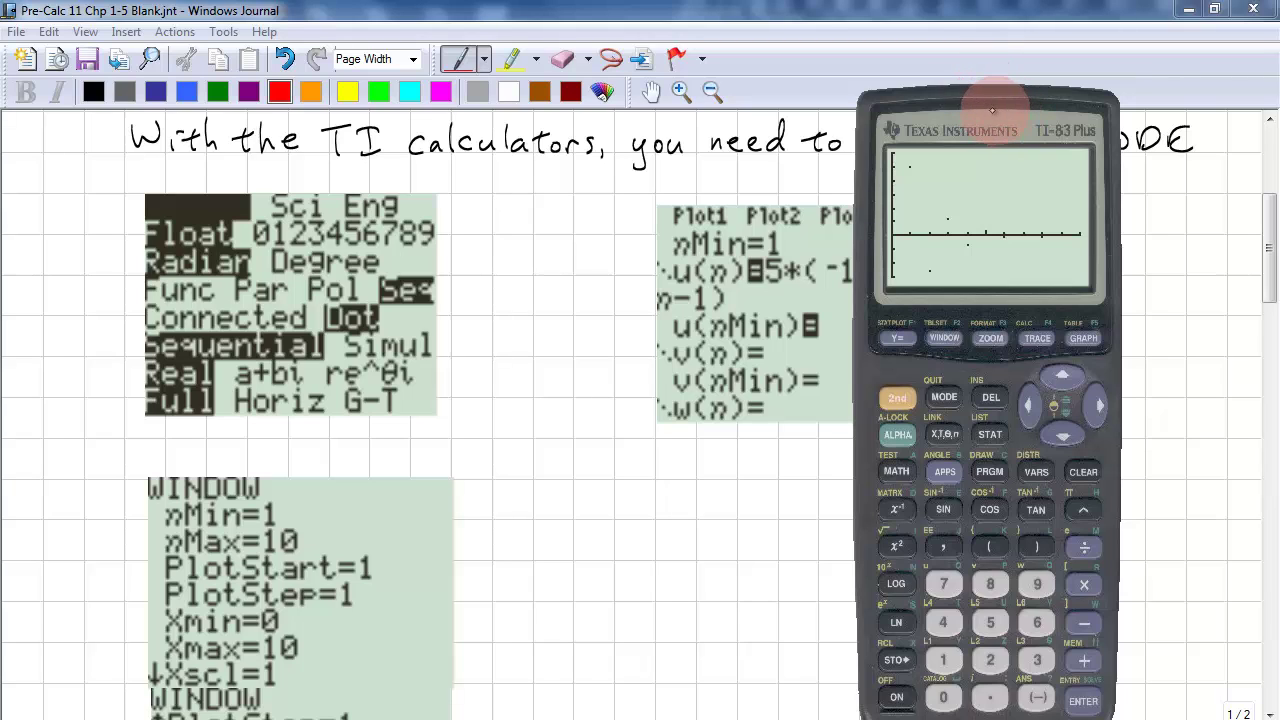
drag(988, 108, 997, 101)
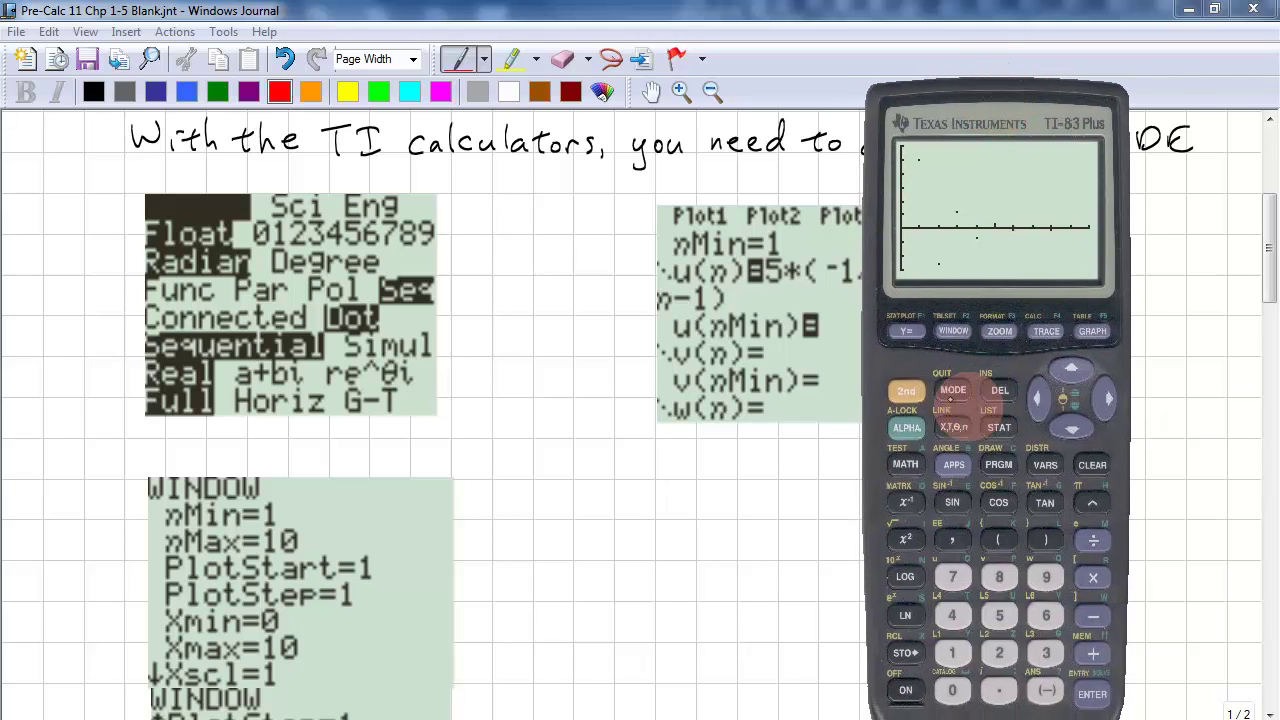
click(944, 396)
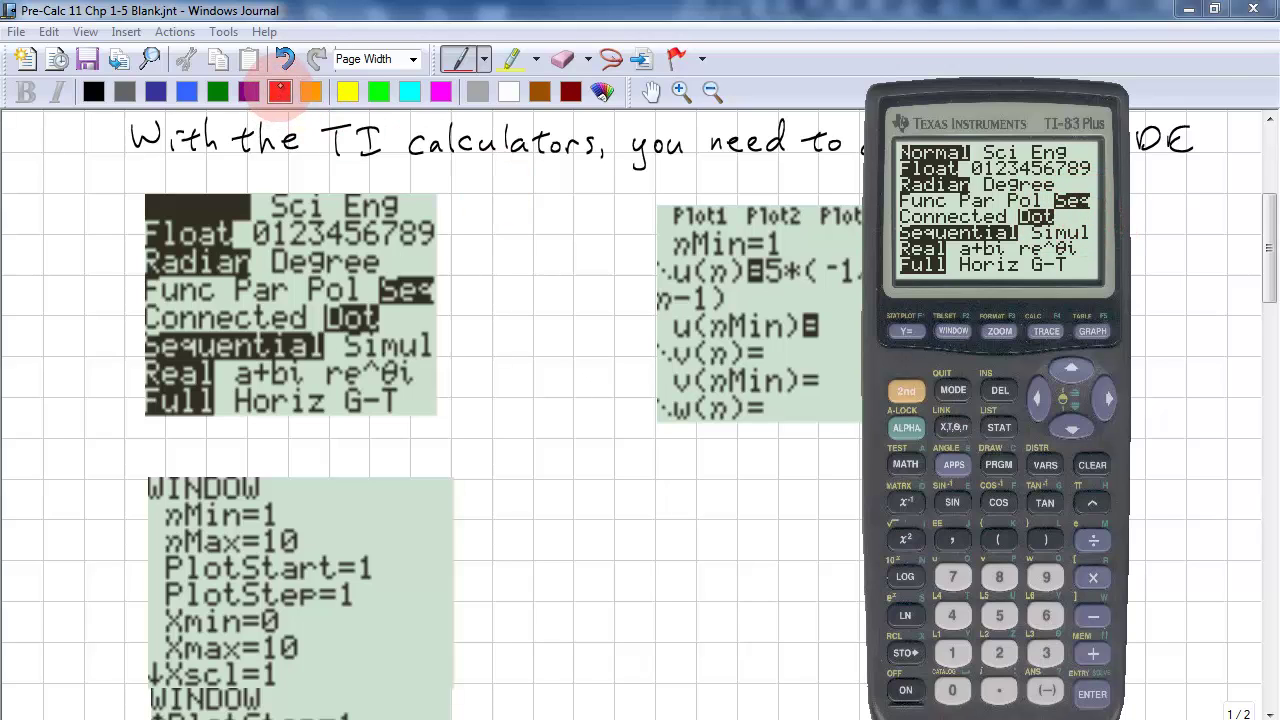
Circle Seq and Dot in red on the notes' MODE screenshot.
click(280, 91)
mouse_move(471, 262)
mouse_down()
mouse_move(430, 300)
mouse_move(440, 262)
mouse_move(368, 310)
mouse_up()
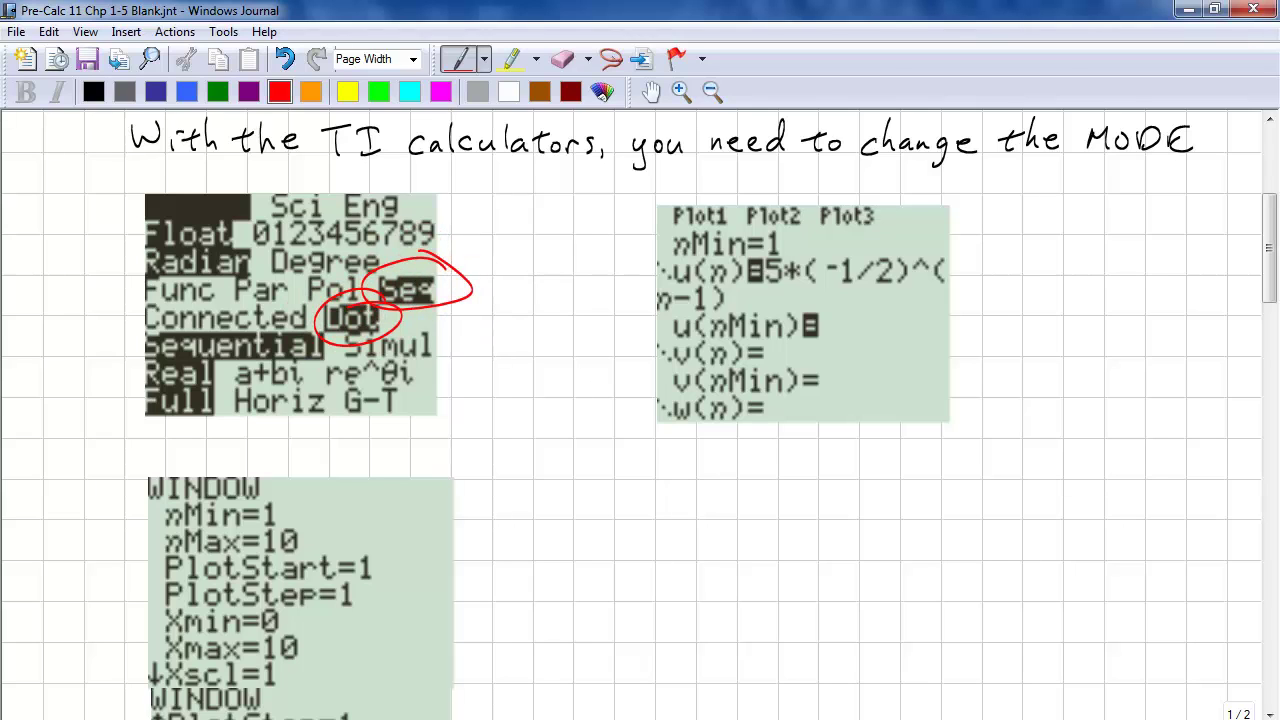
key(alt+Tab)
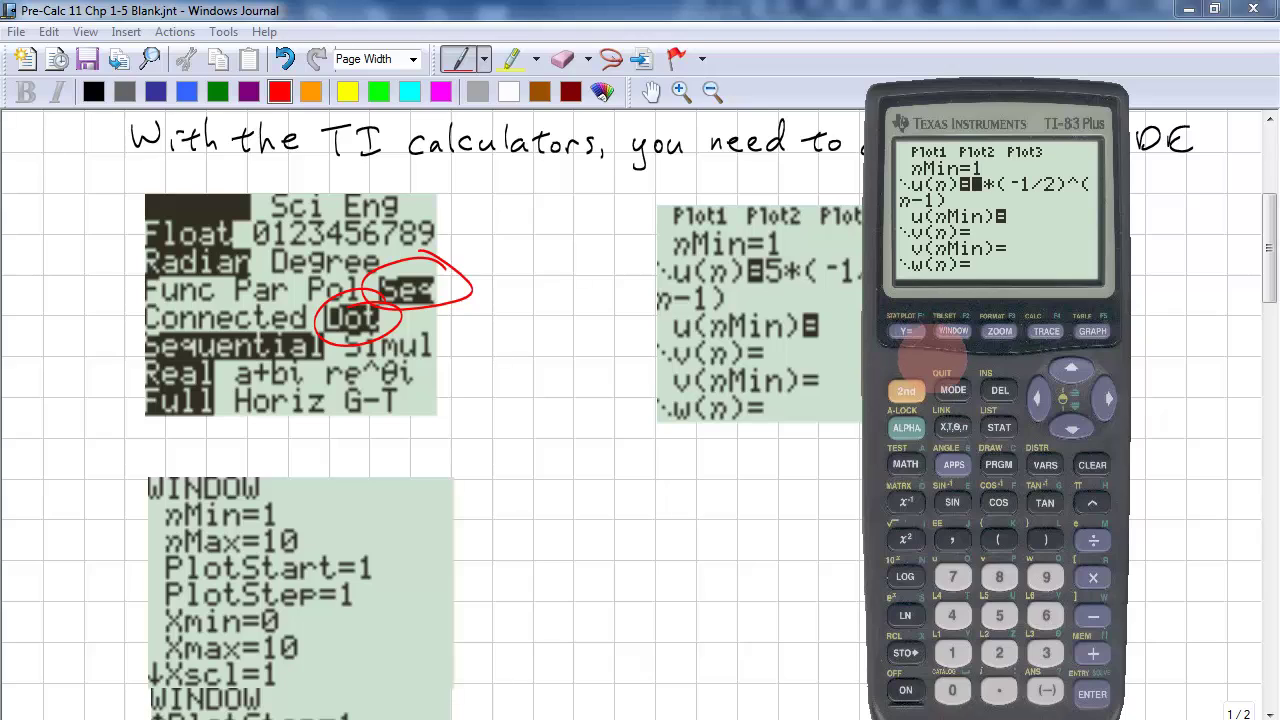
Clear the u(n) line and begin the new formula with 5*(-.
click(1078, 182)
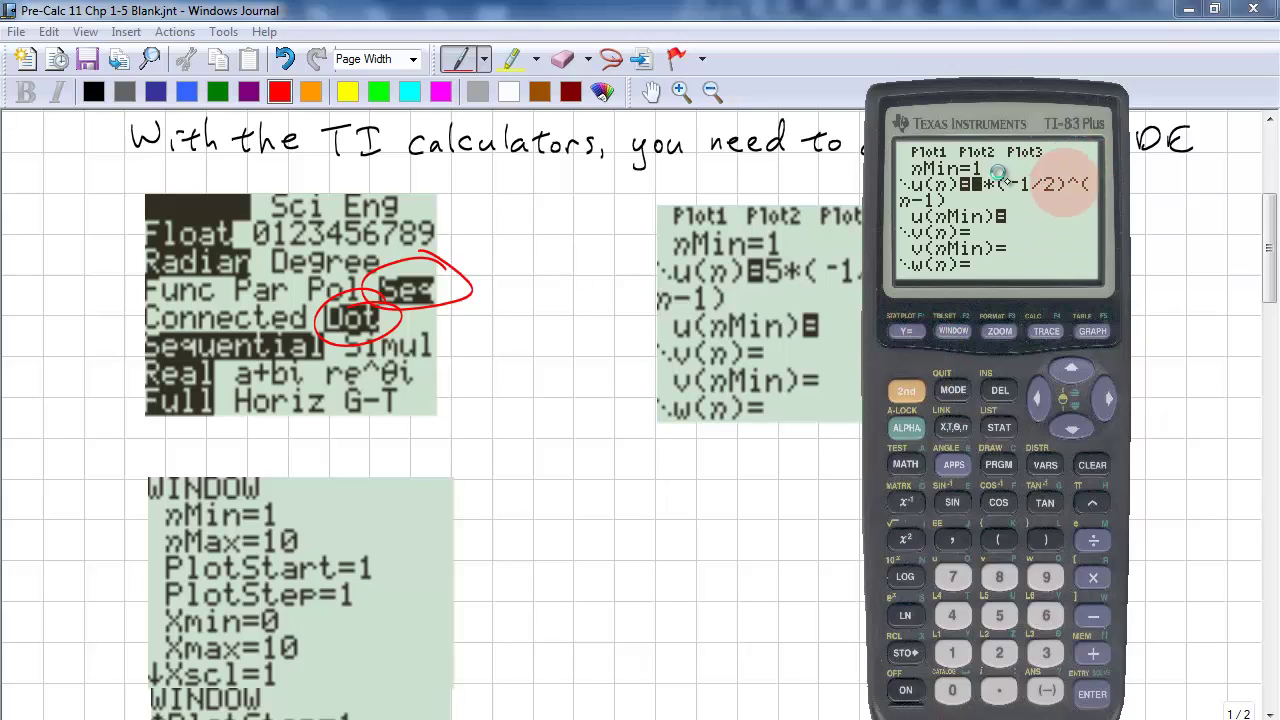
click(945, 204)
click(1092, 465)
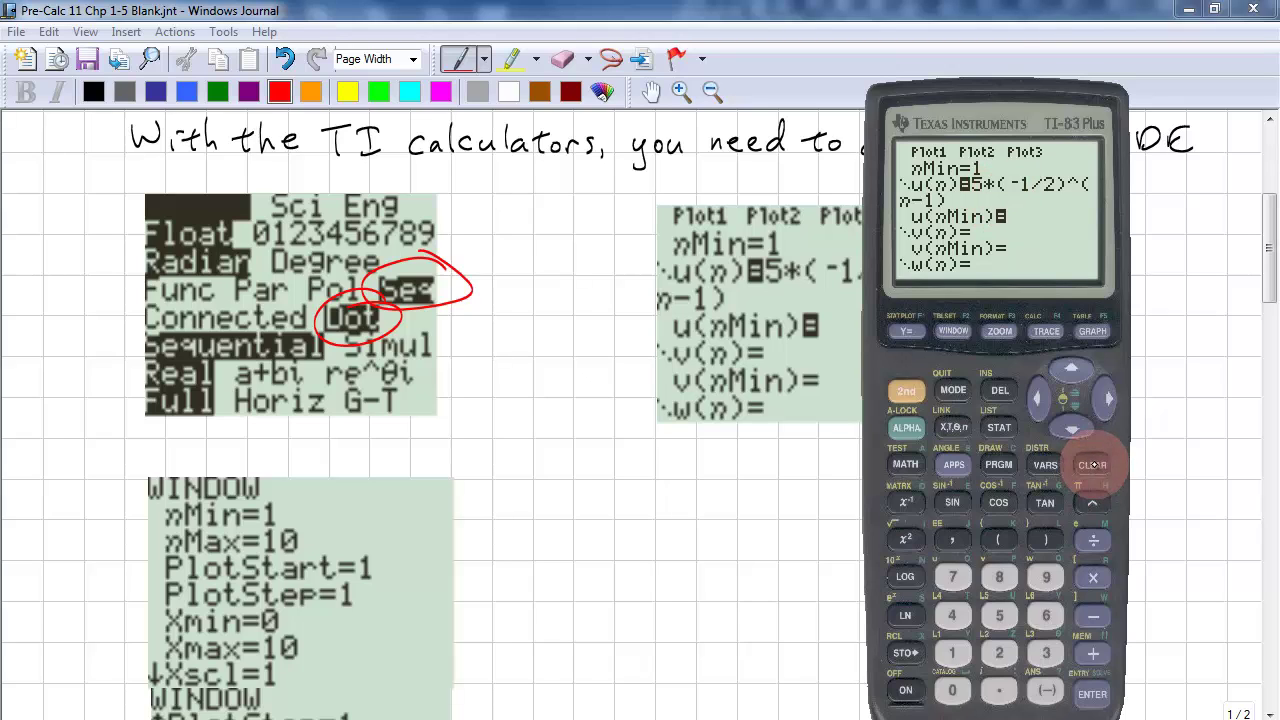
click(999, 614)
click(1092, 570)
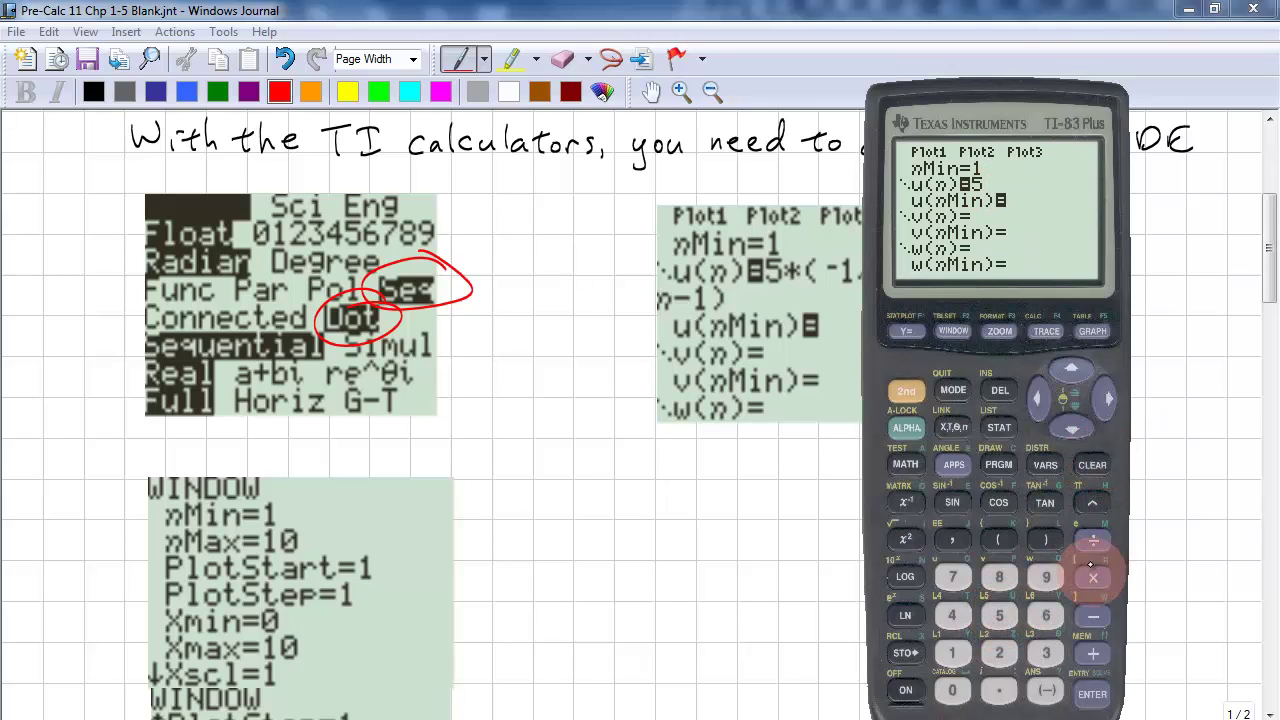
click(998, 539)
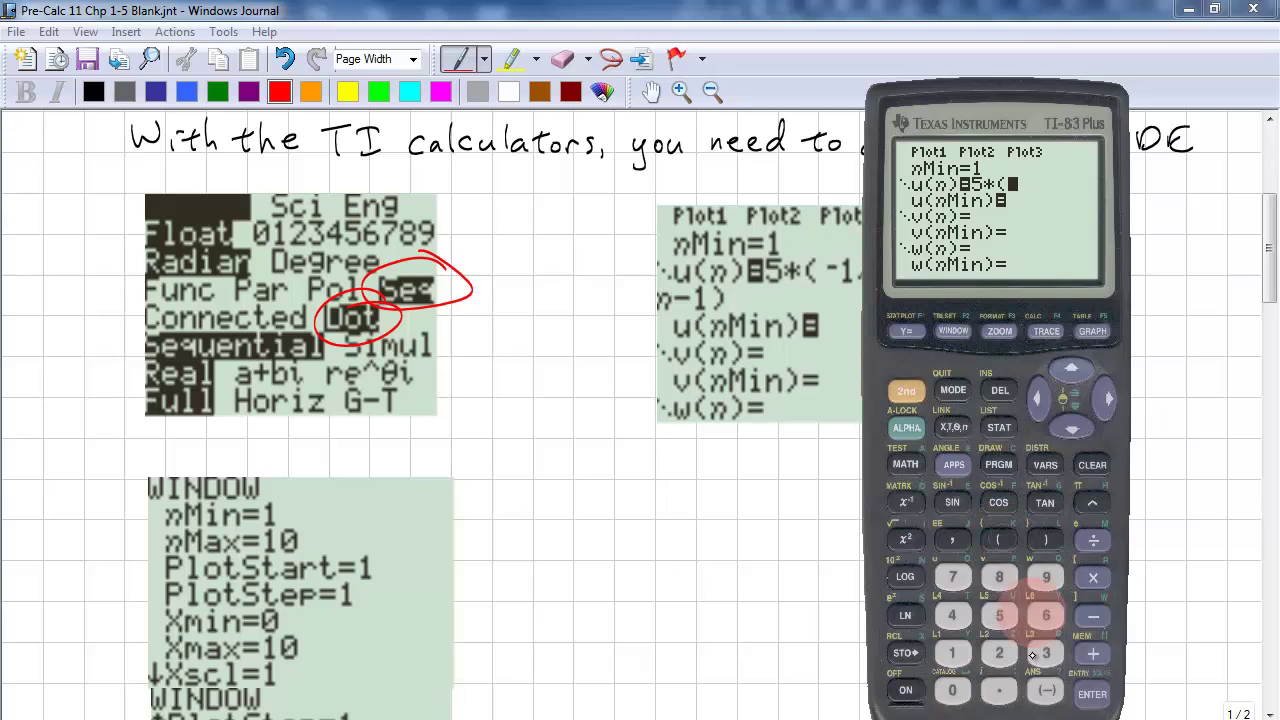
click(1045, 691)
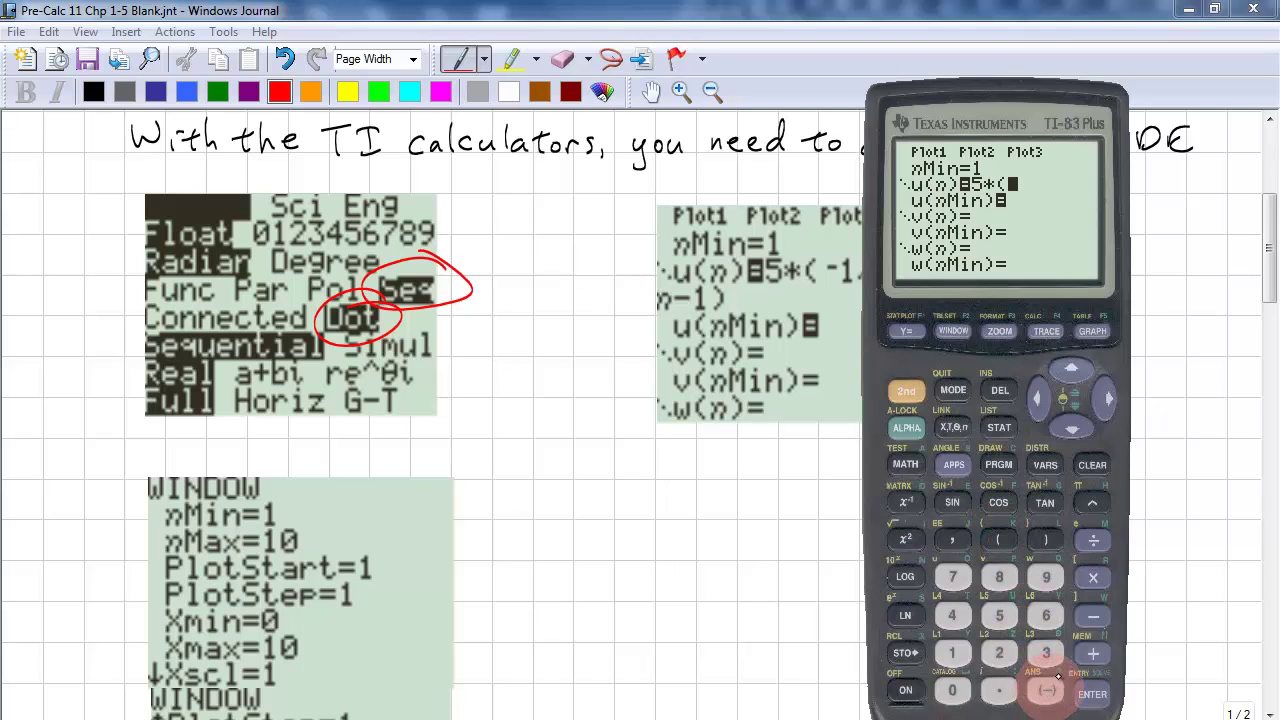
click(1093, 615)
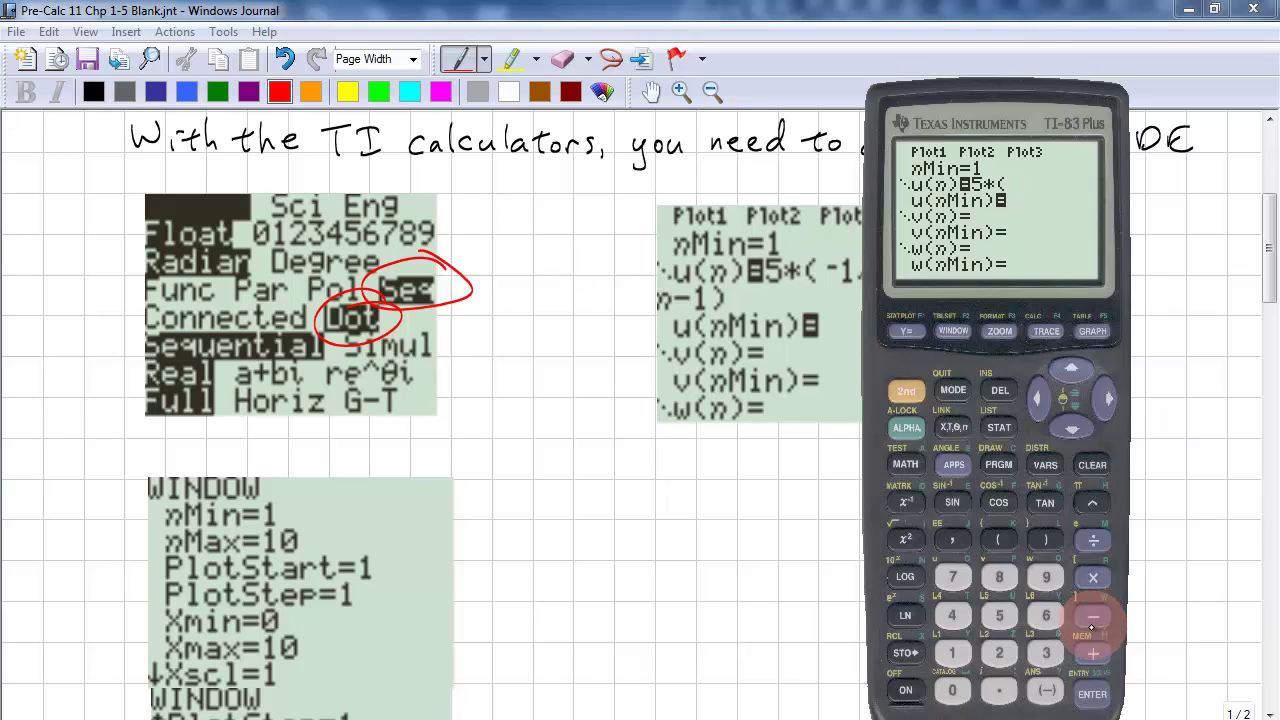
click(1047, 698)
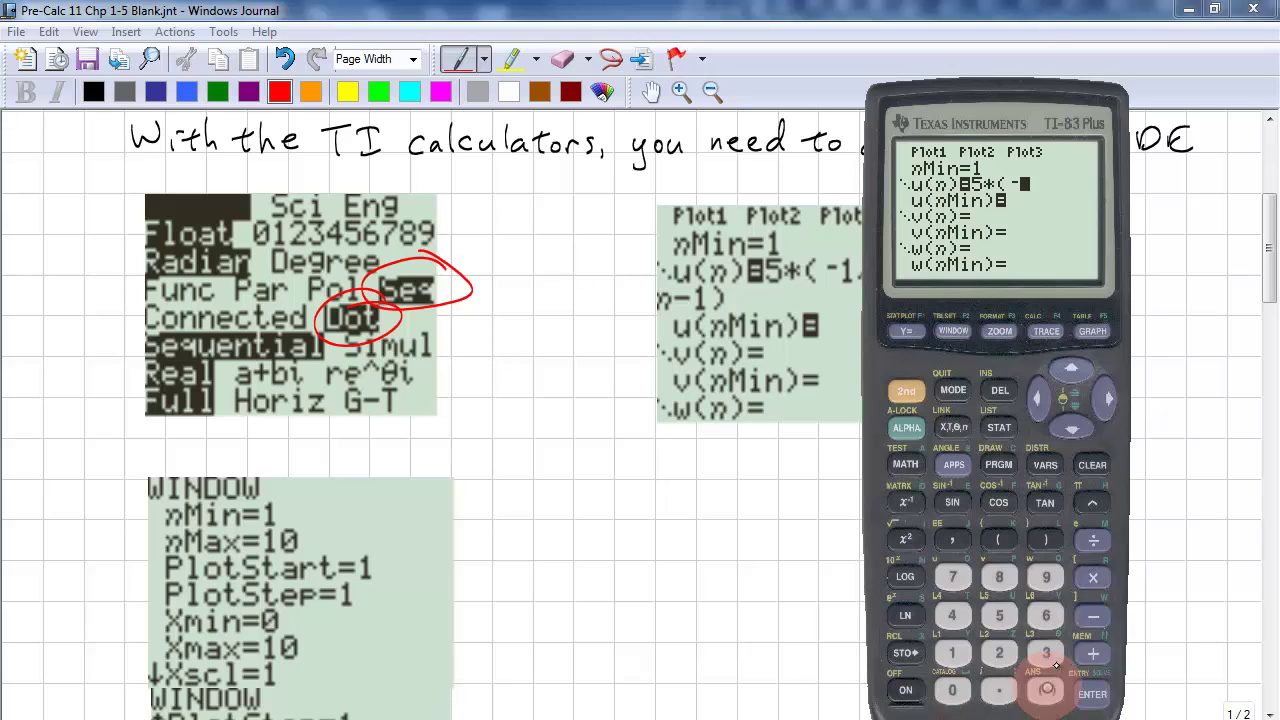
Finish the formula as 5*(-1/2)^(n-1) with the n-1 exponent.
key(1)
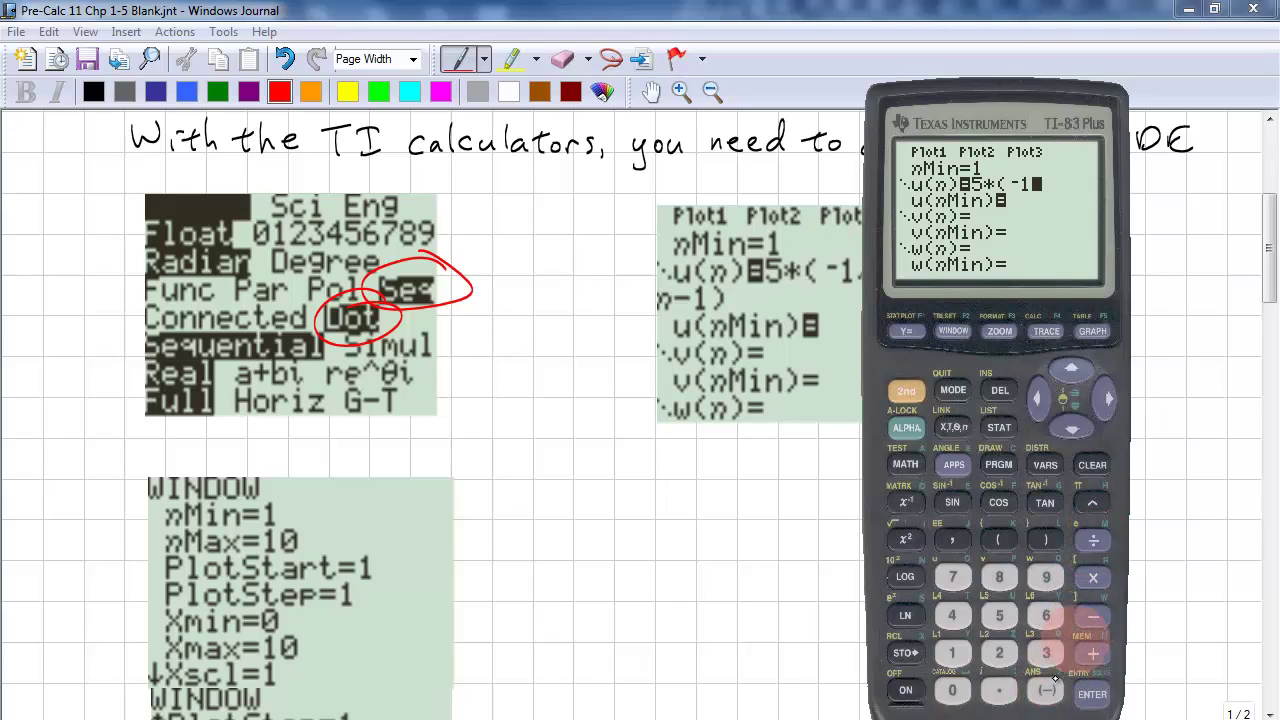
click(1094, 540)
click(998, 653)
click(1045, 540)
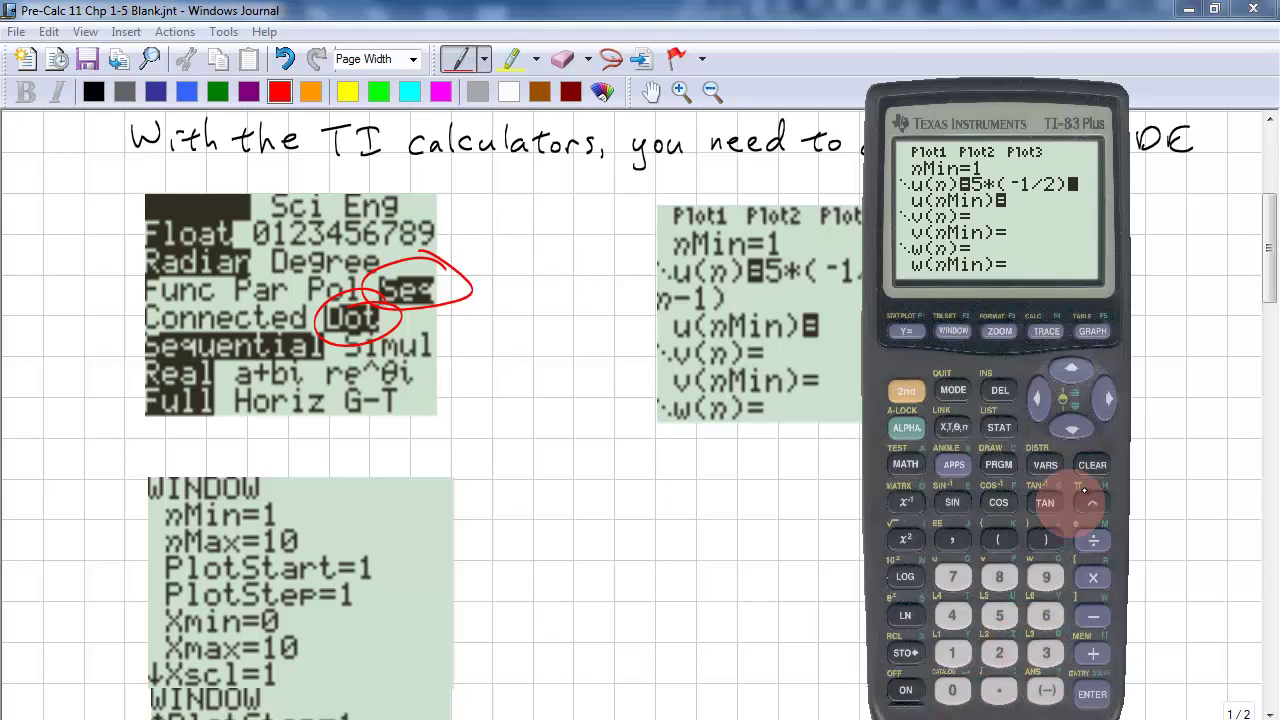
click(1091, 505)
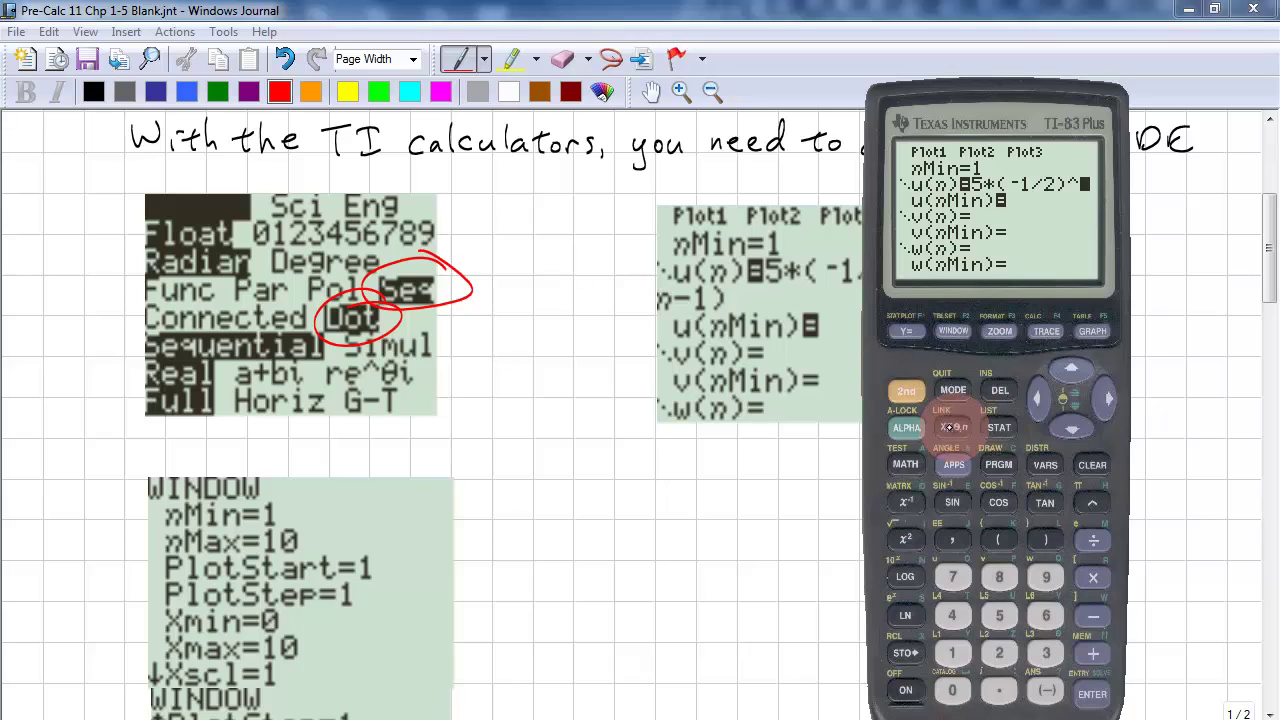
click(952, 427)
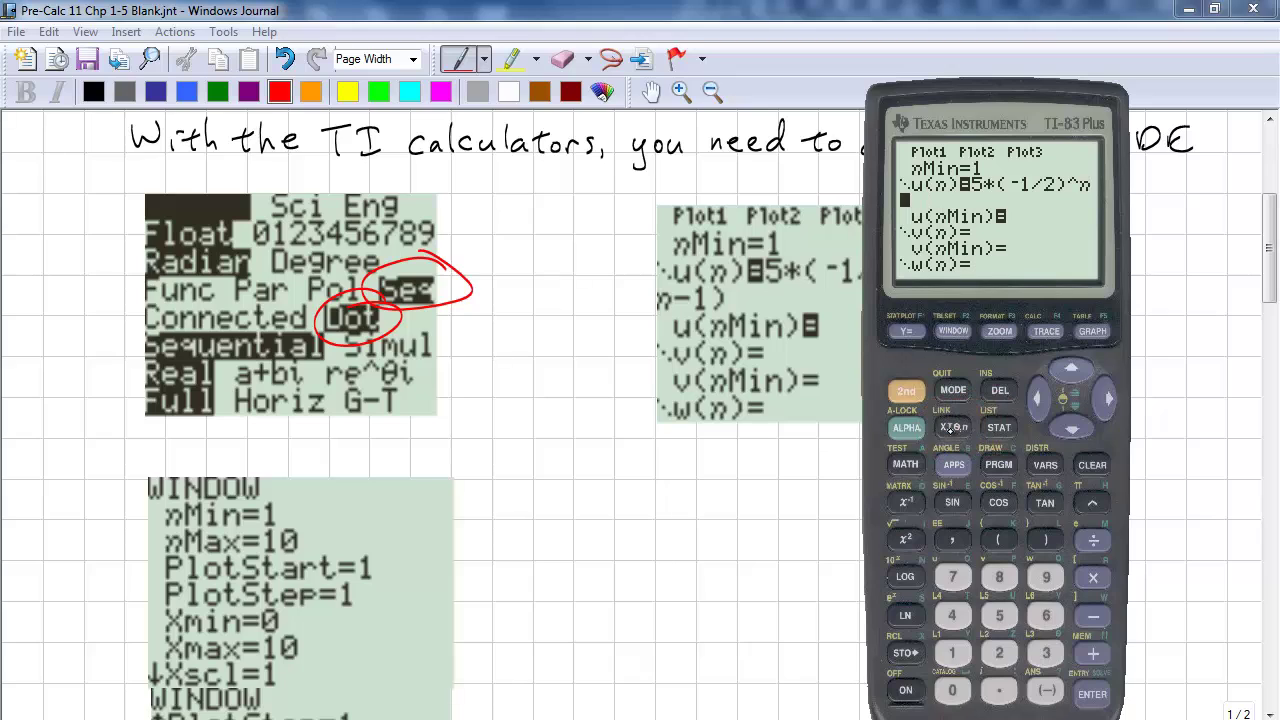
click(1093, 615)
click(952, 653)
click(1046, 540)
Move the emulator aside and bring the Journal notes to the front.
drag(1020, 96, 577, 89)
click(1025, 308)
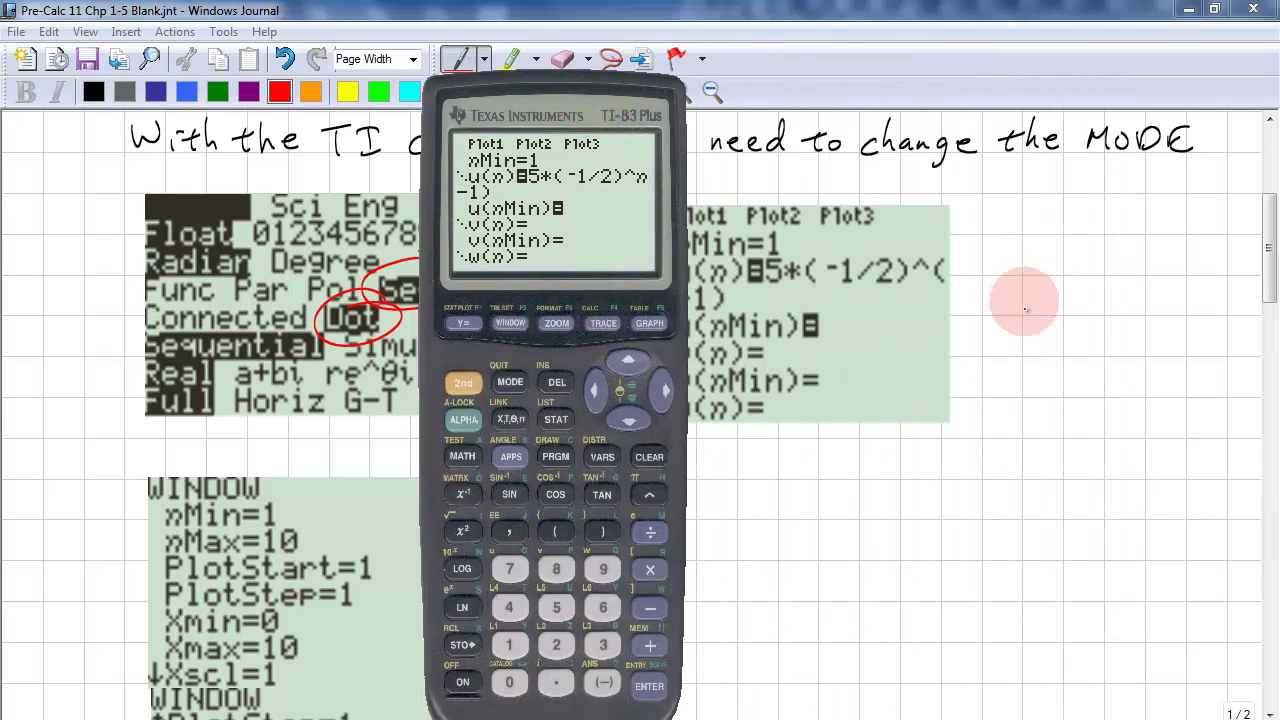
click(795, 71)
click(1002, 292)
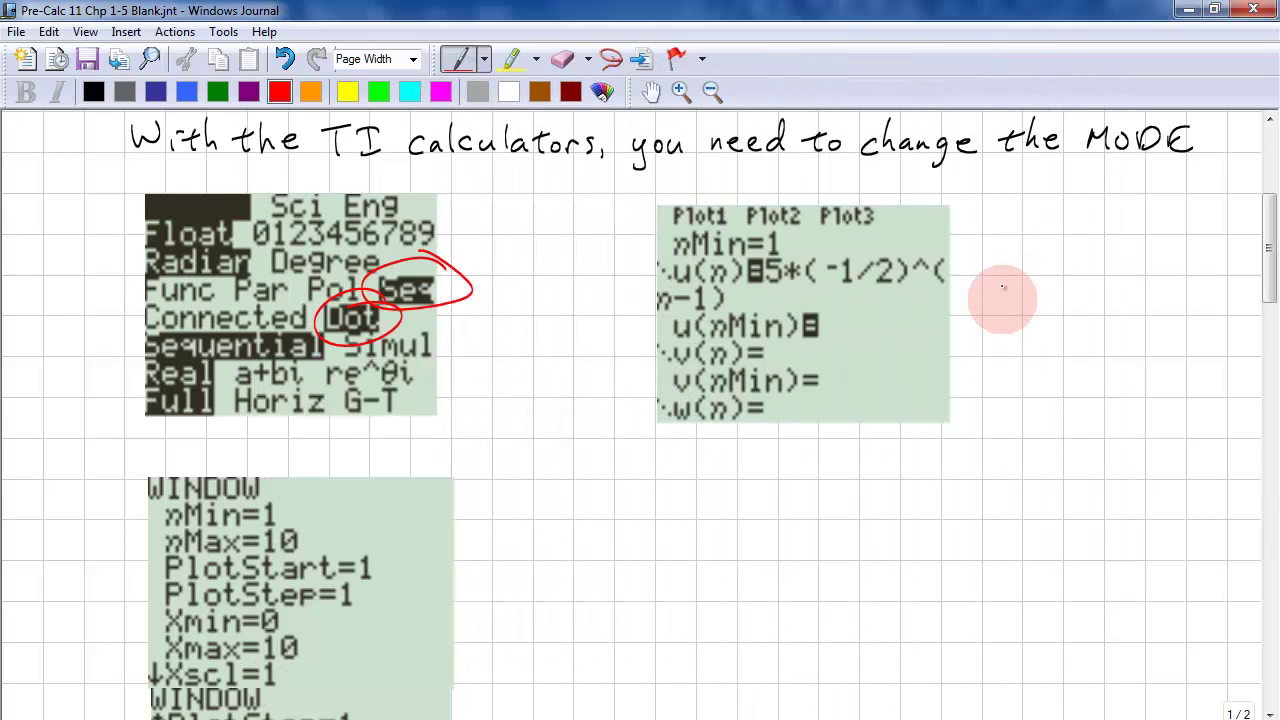
Handwrite 'This is tn =' in red beside the Y= screenshot.
mouse_move(975, 258)
mouse_down()
mouse_move(1033, 236)
mouse_move(997, 278)
mouse_move(1041, 276)
mouse_up()
click(1041, 250)
mouse_move(1060, 260)
mouse_down()
mouse_move(1048, 276)
mouse_move(1092, 277)
mouse_up()
click(1081, 250)
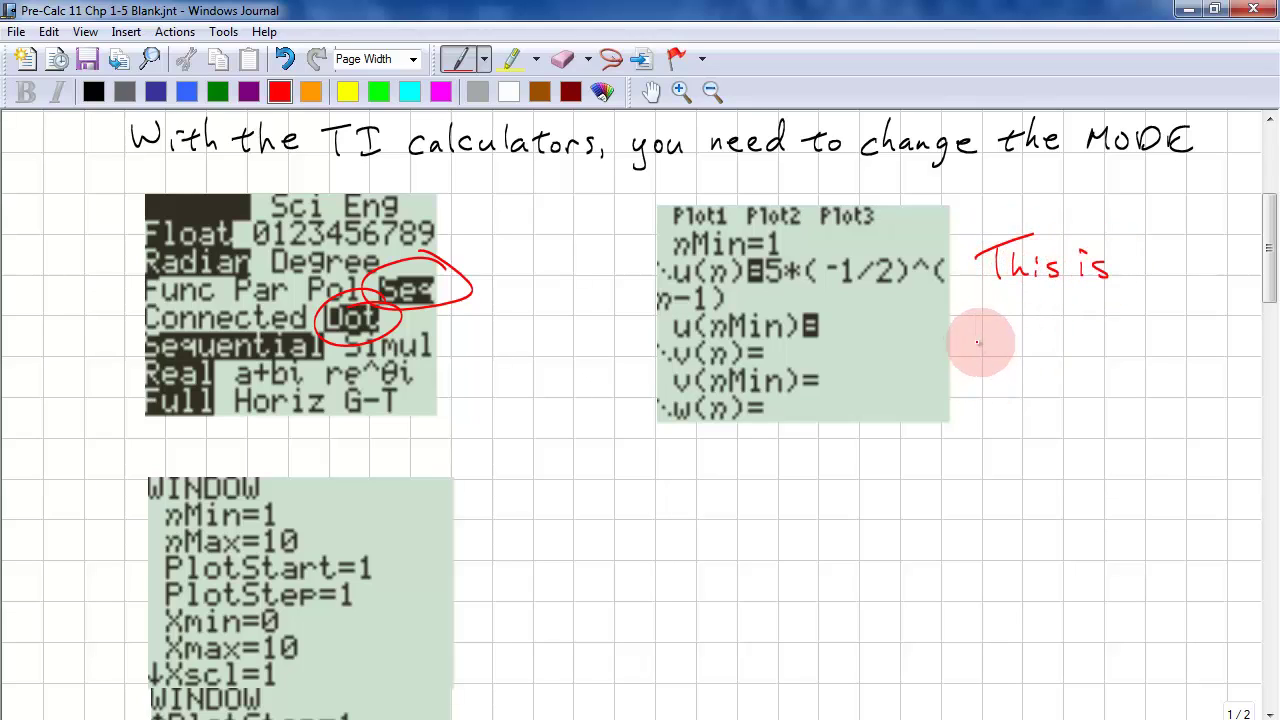
drag(978, 343, 1000, 335)
mouse_move(988, 334)
mouse_down()
mouse_move(992, 360)
mouse_move(1040, 342)
mouse_move(1096, 368)
mouse_move(1114, 334)
mouse_move(1116, 346)
mouse_up()
Write 5(-1/2) with exponent n-1 in red to complete the formula.
mouse_move(1133, 316)
mouse_down()
mouse_move(1119, 358)
mouse_move(1148, 354)
mouse_up()
mouse_move(1143, 310)
mouse_down()
mouse_move(1164, 351)
mouse_move(1180, 333)
mouse_move(1161, 340)
mouse_move(1181, 313)
mouse_move(1193, 325)
mouse_up()
drag(1201, 320, 1203, 333)
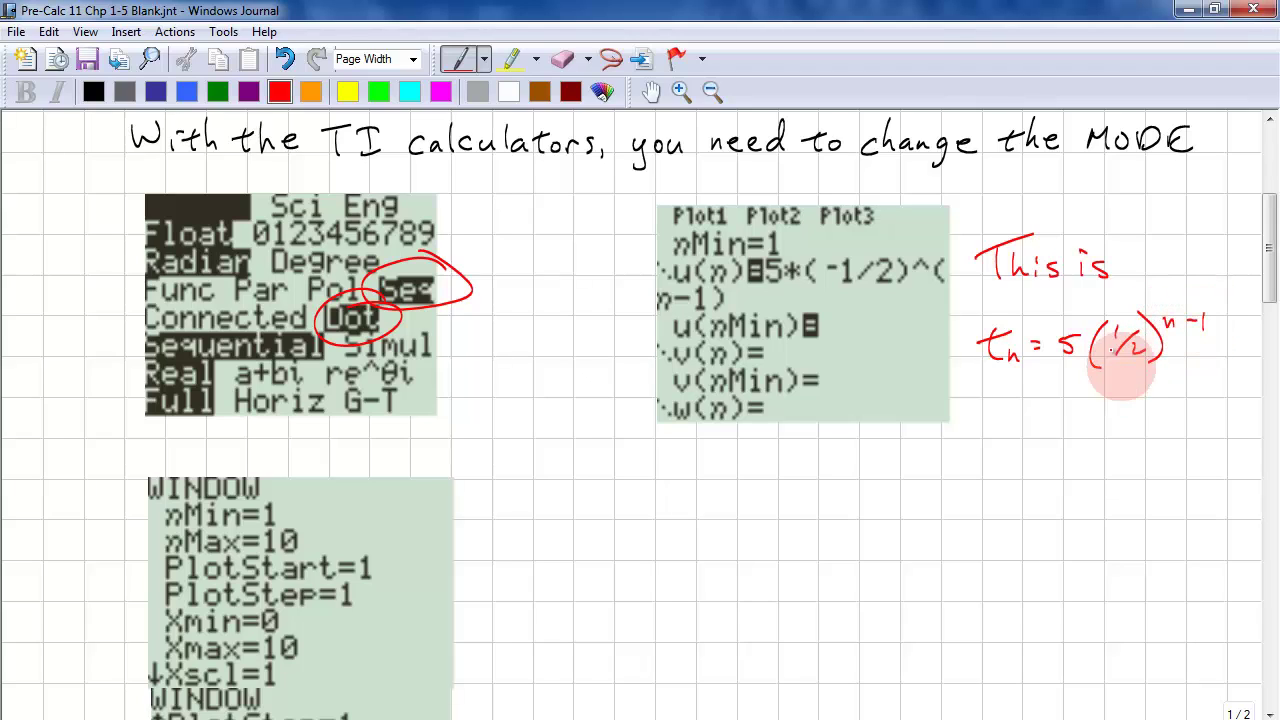
drag(1100, 337, 1108, 335)
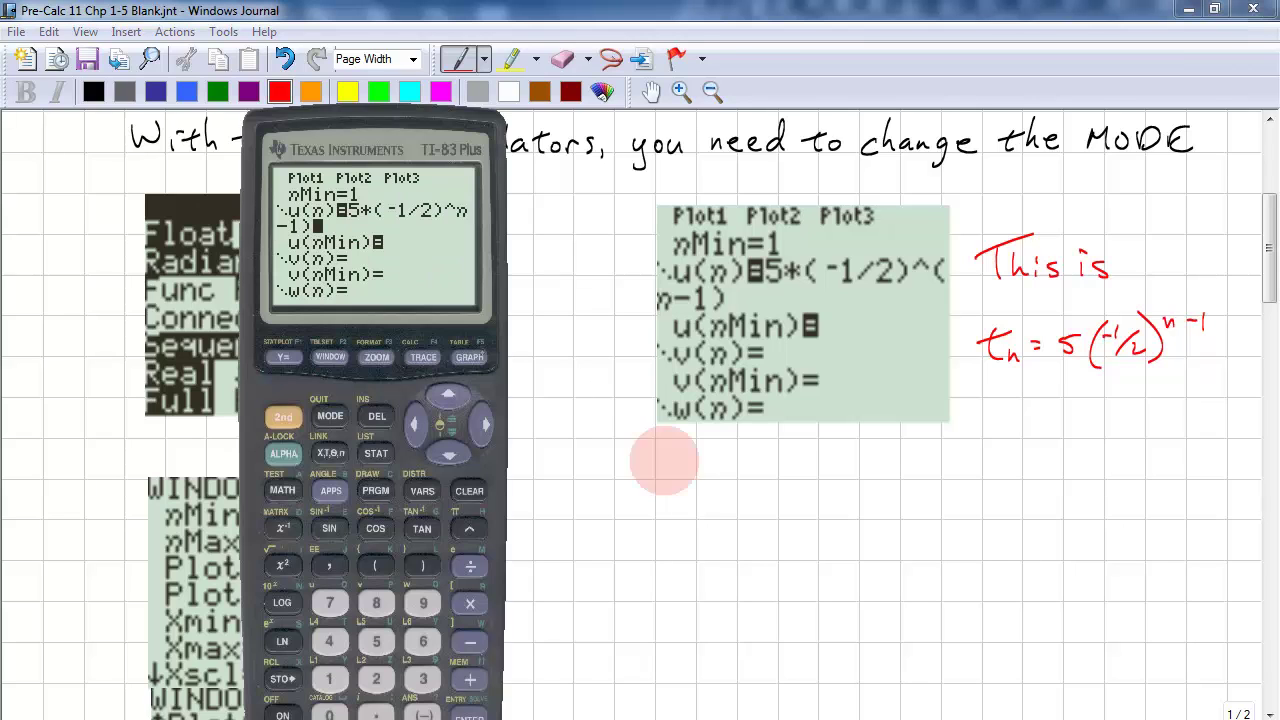
Show the emulator's WINDOW settings down to Ymin=-3 and Ymax=6, then return to Journal.
drag(385, 75, 830, 80)
click(766, 296)
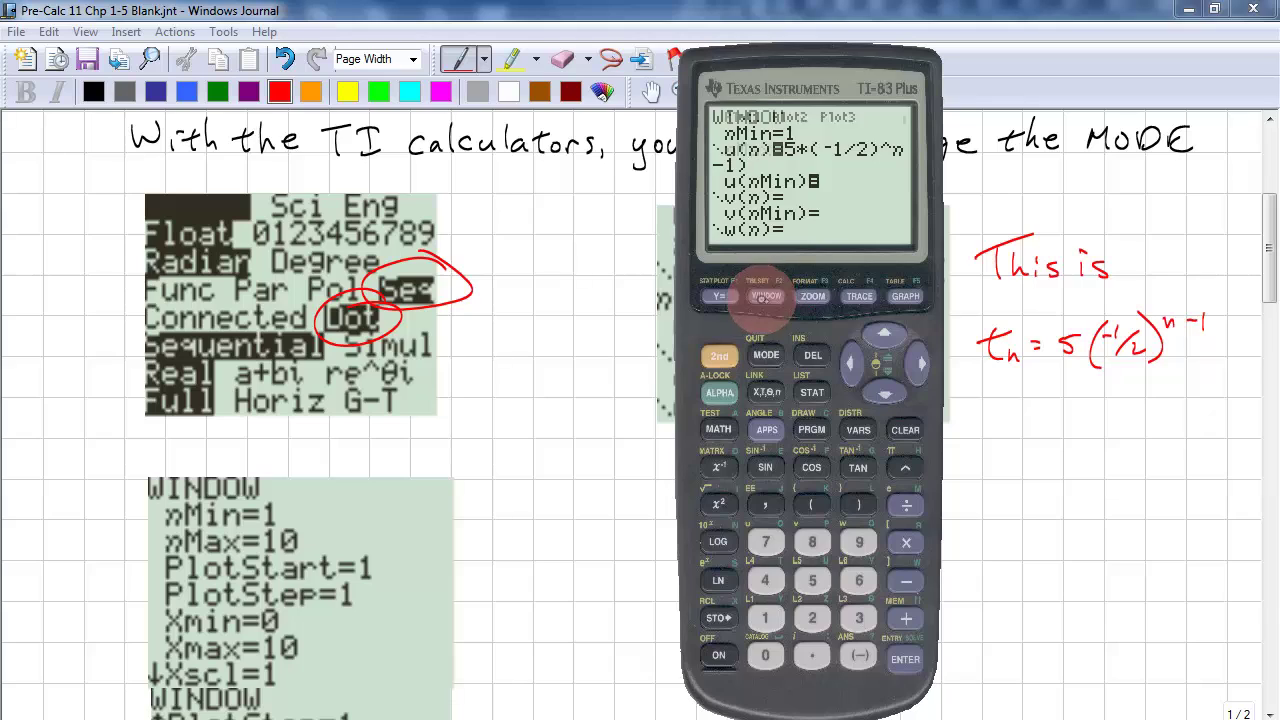
click(884, 393)
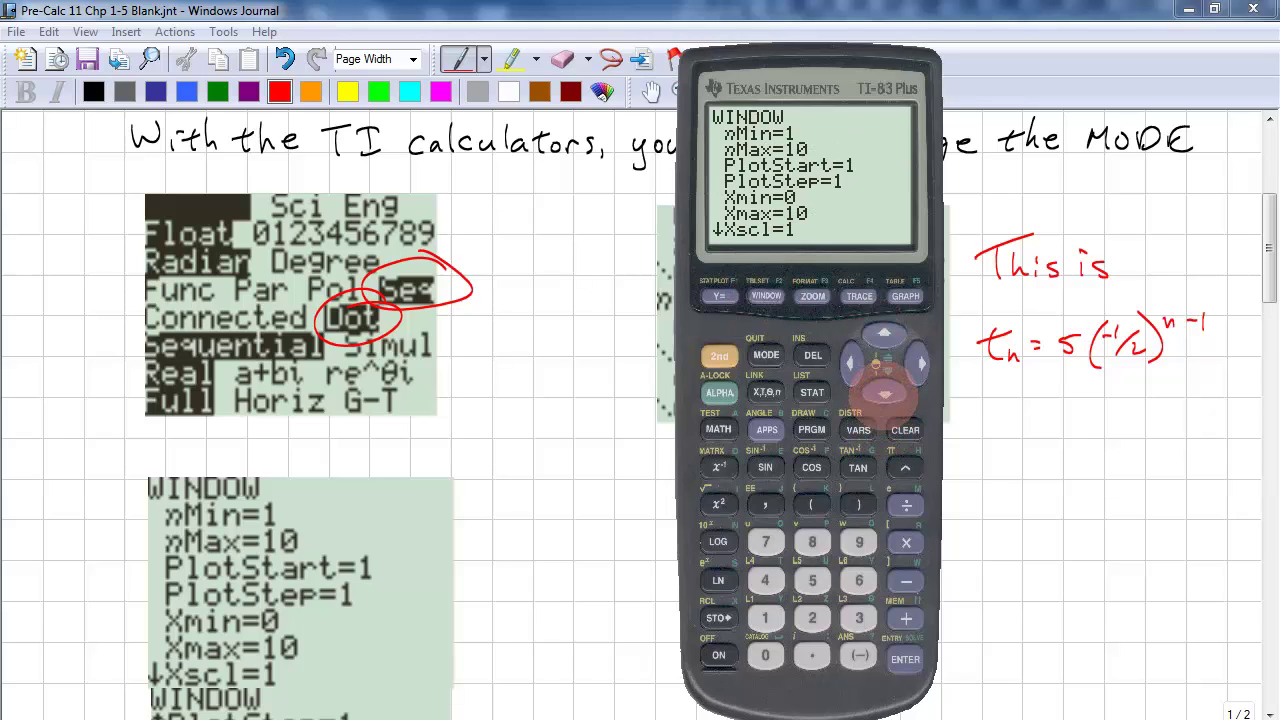
click(884, 393)
click(884, 393)
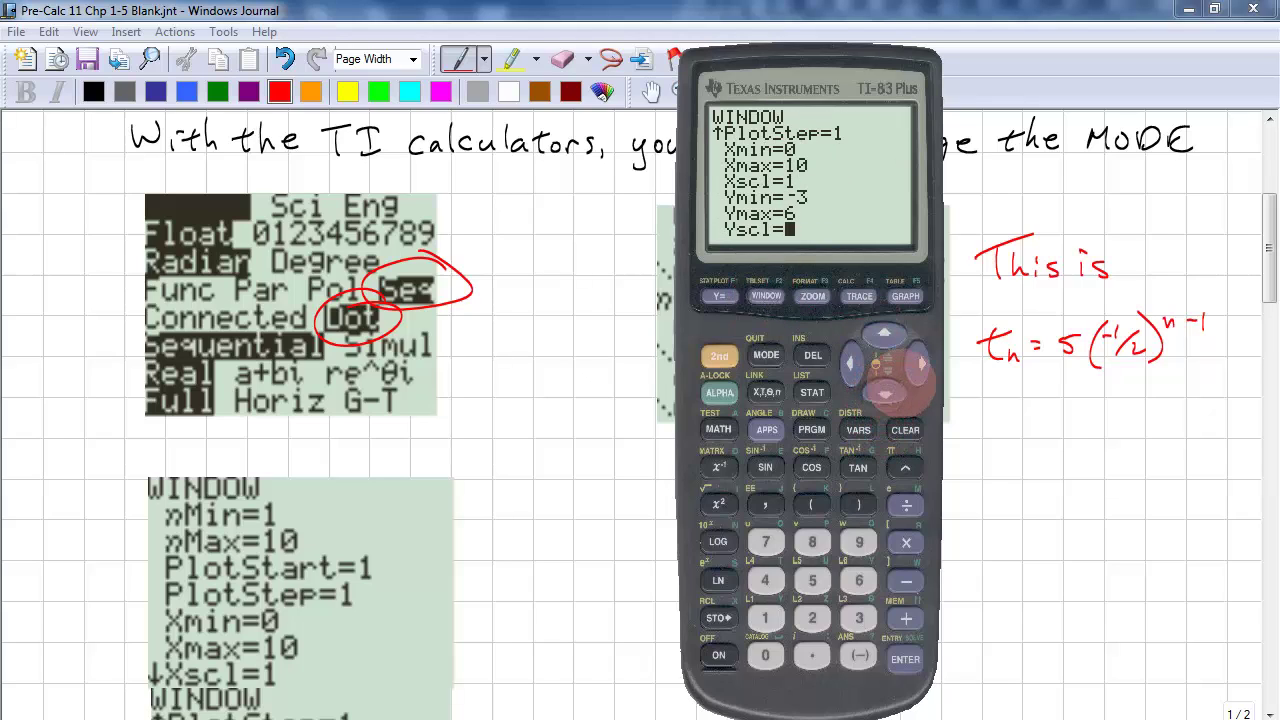
click(445, 500)
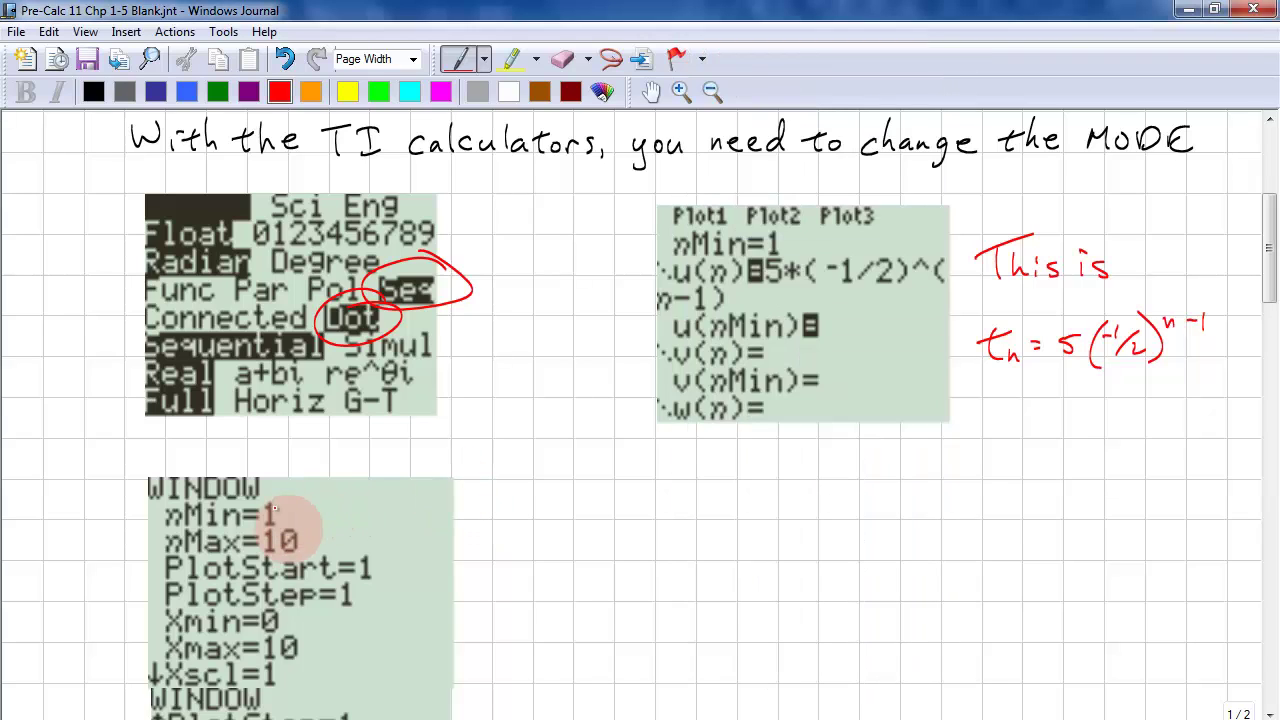
Circle nMin=1/nMax=10, Xmin=0/Xmax=10 and Ymin=-3/Ymax=6 in red.
drag(262, 480, 258, 492)
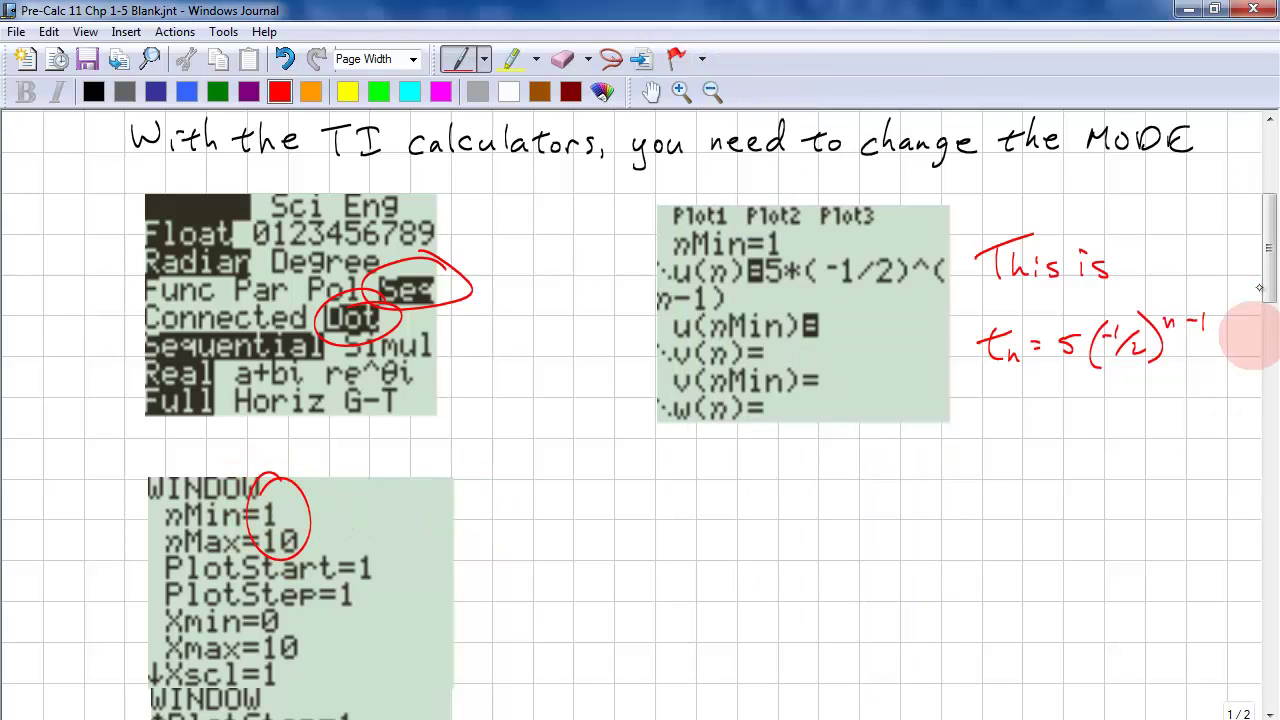
drag(1266, 282, 1266, 305)
mouse_move(272, 478)
mouse_down()
mouse_move(262, 518)
mouse_move(300, 484)
mouse_up()
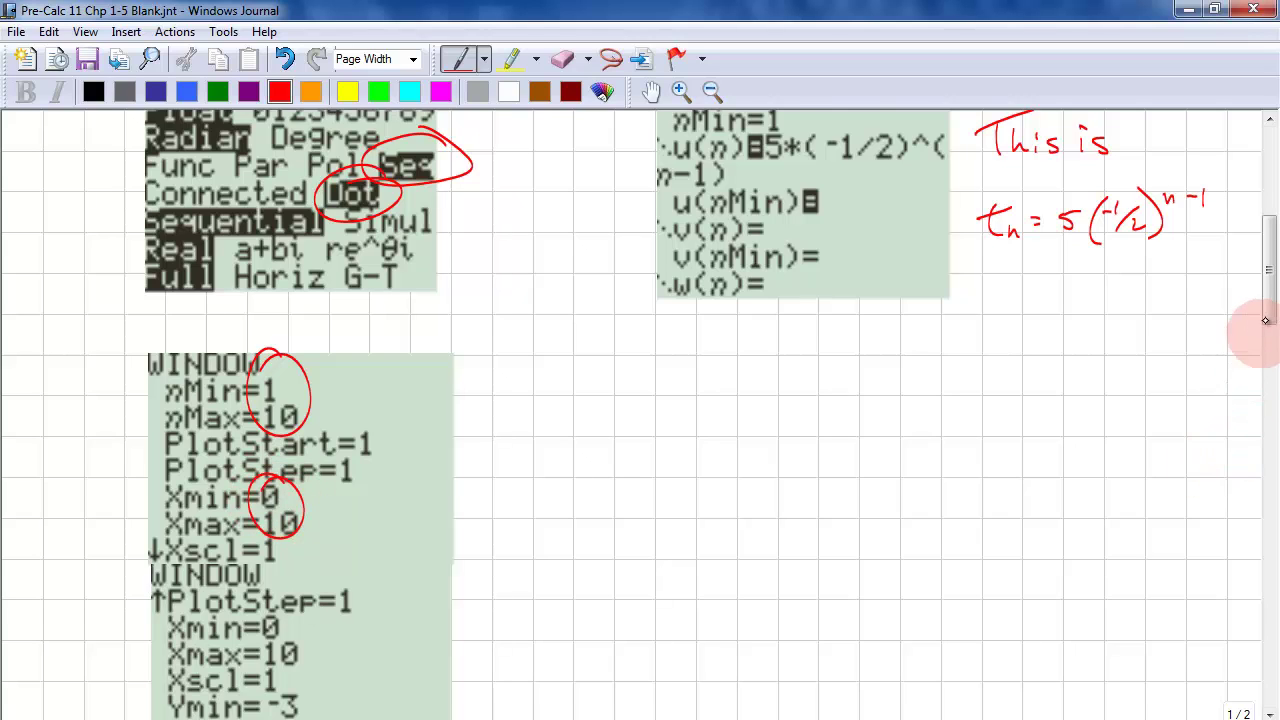
drag(1262, 322, 1262, 339)
mouse_move(288, 590)
mouse_down()
mouse_move(262, 615)
mouse_move(316, 625)
mouse_move(316, 598)
mouse_up()
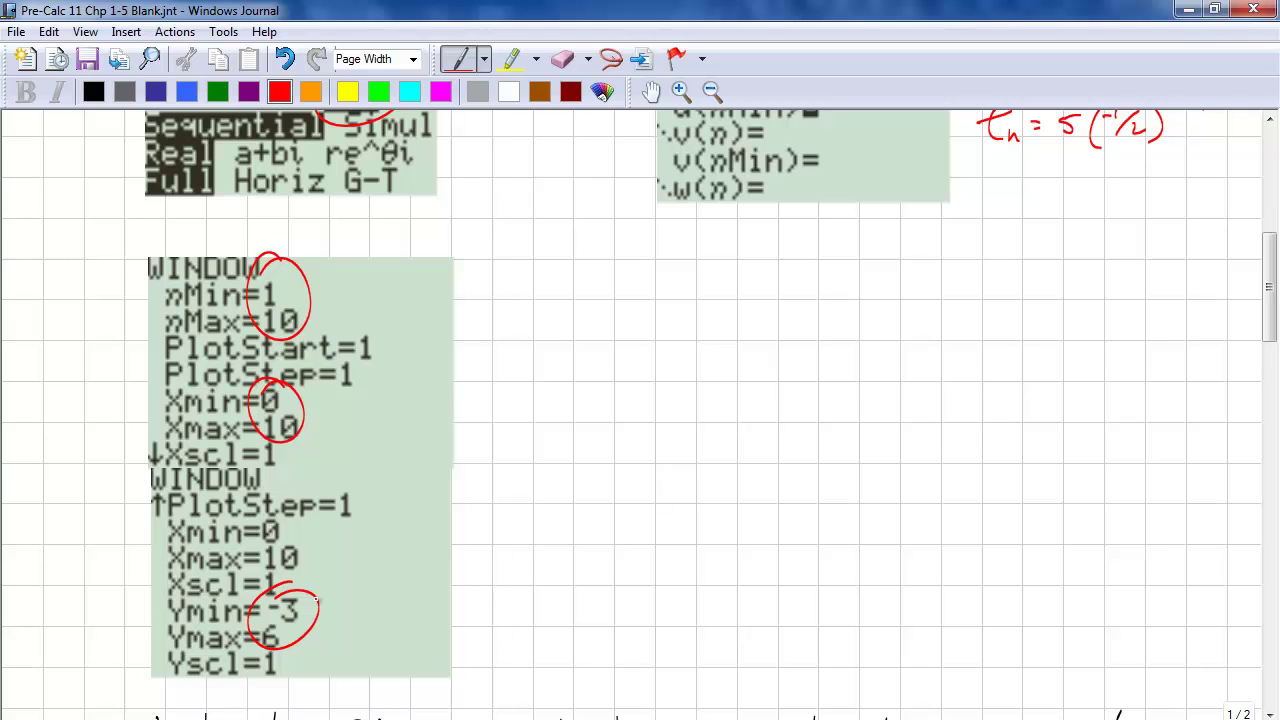
Insert the missing '(' before n-1 so u(n)=5*(-1/2)^(n-1), then graph it.
key(alt+Tab)
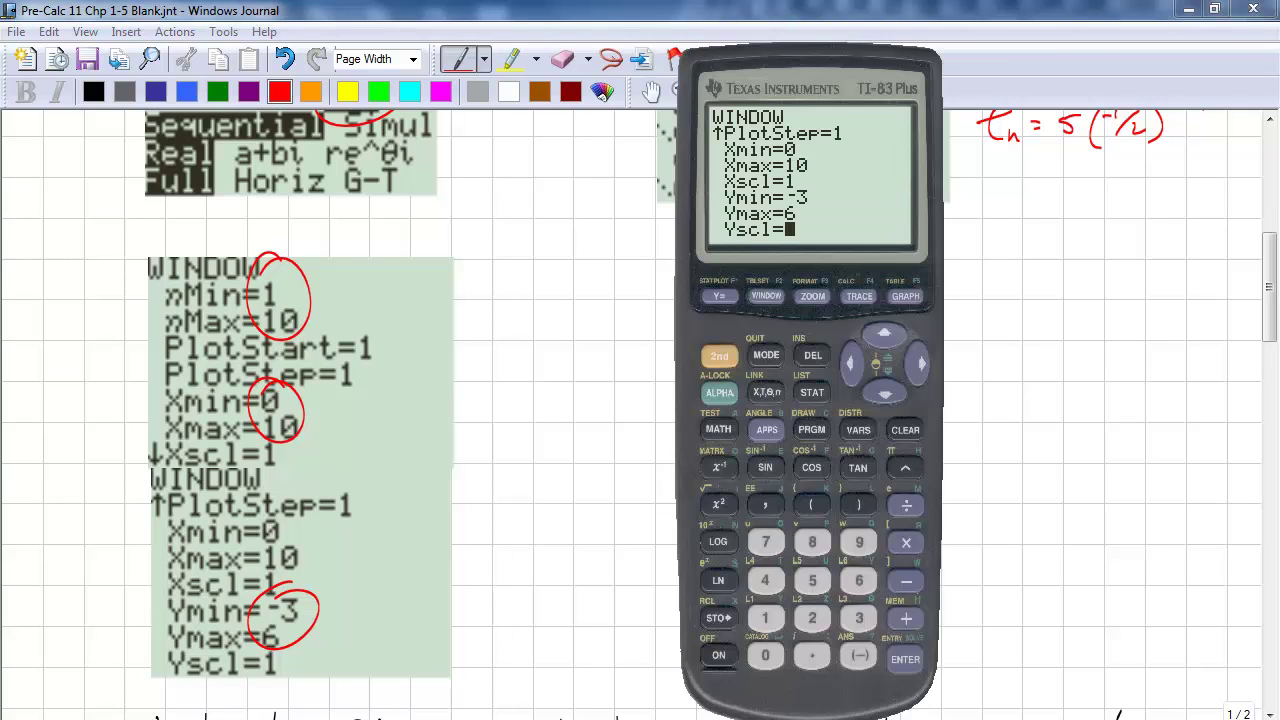
click(905, 296)
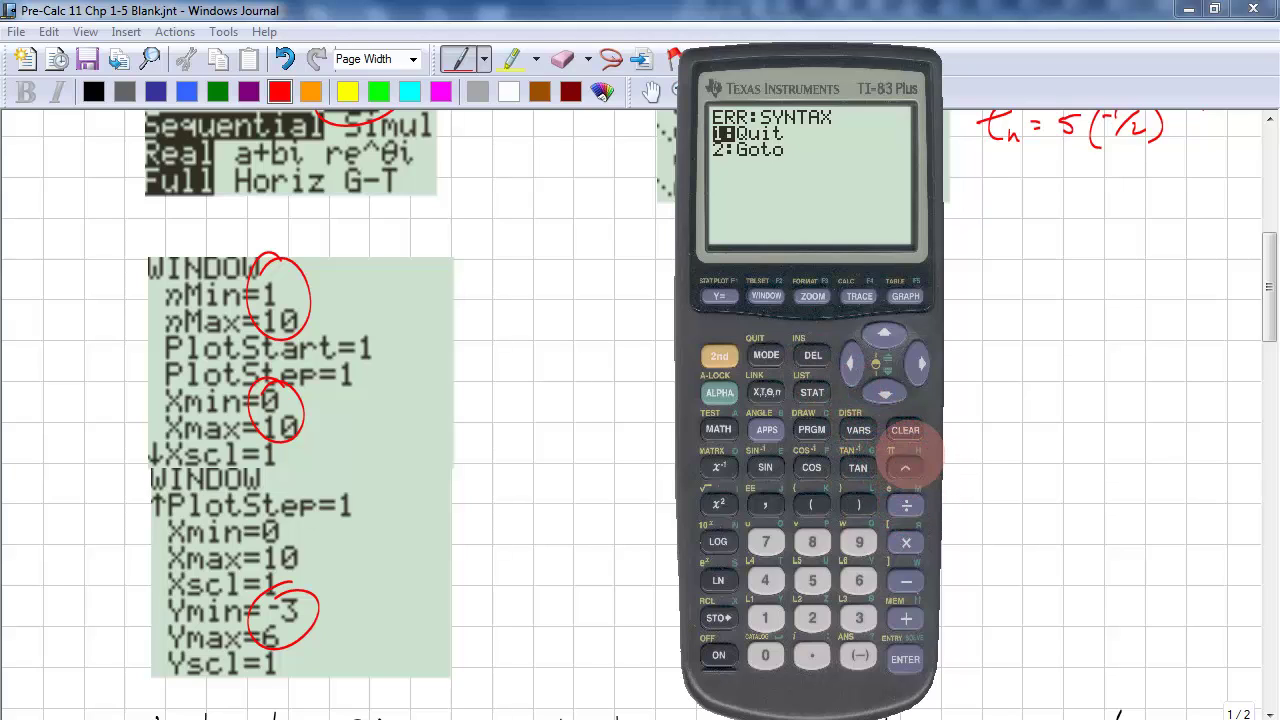
click(906, 430)
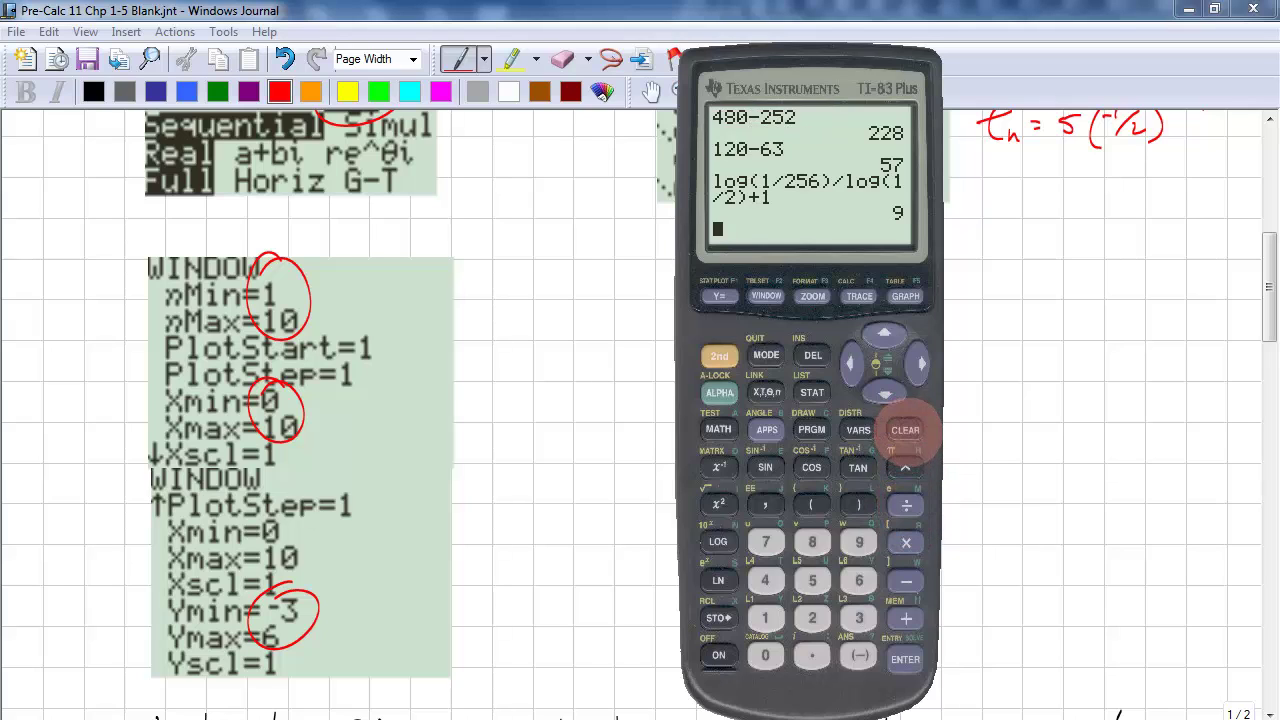
click(719, 296)
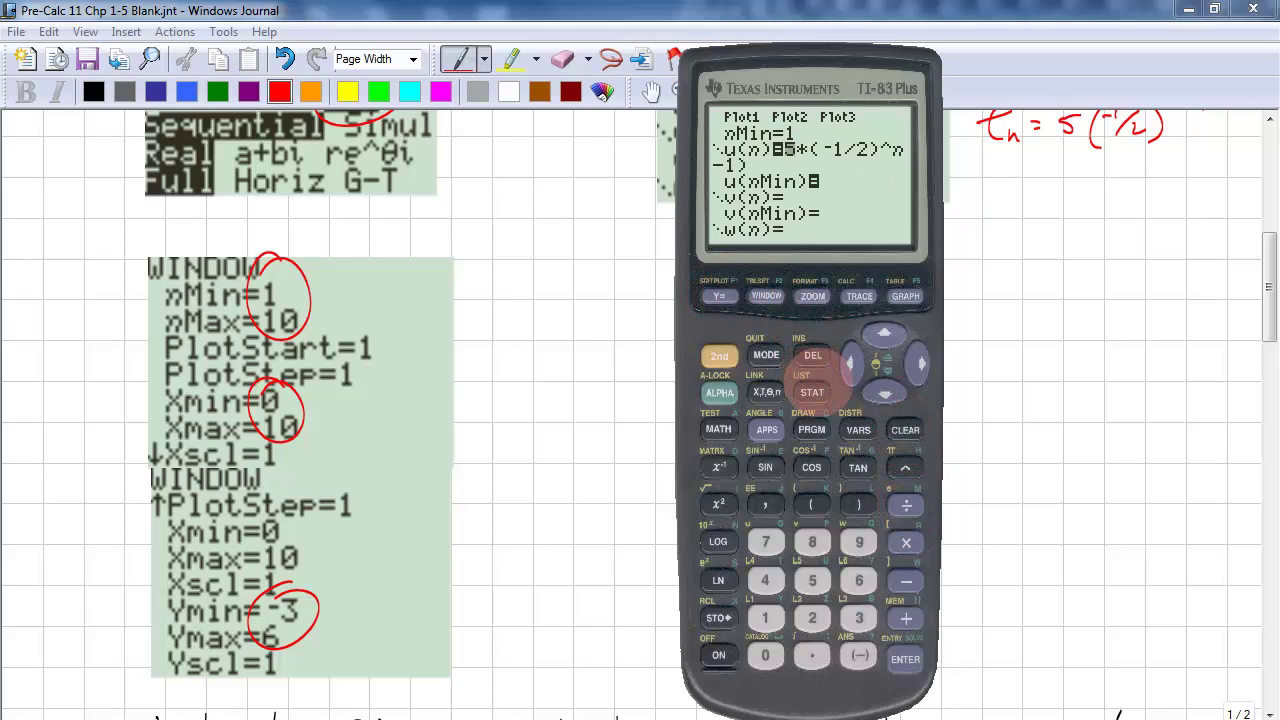
click(918, 364)
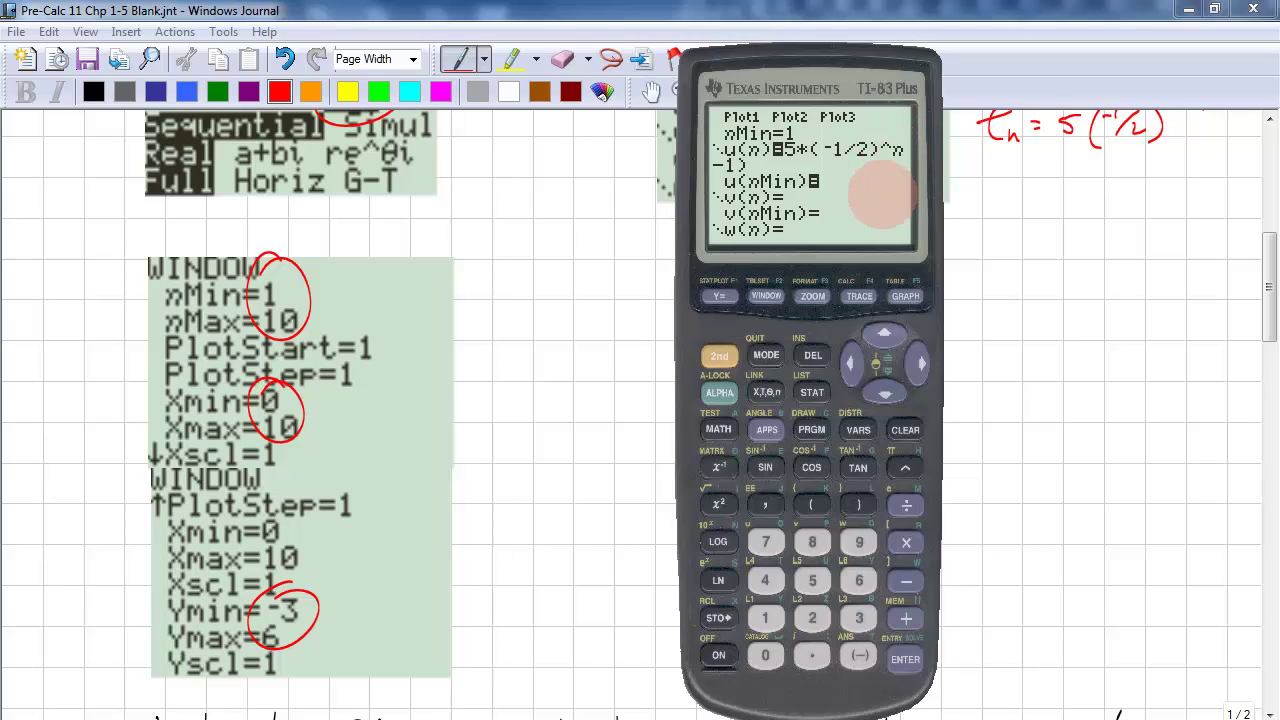
key(n)
click(811, 504)
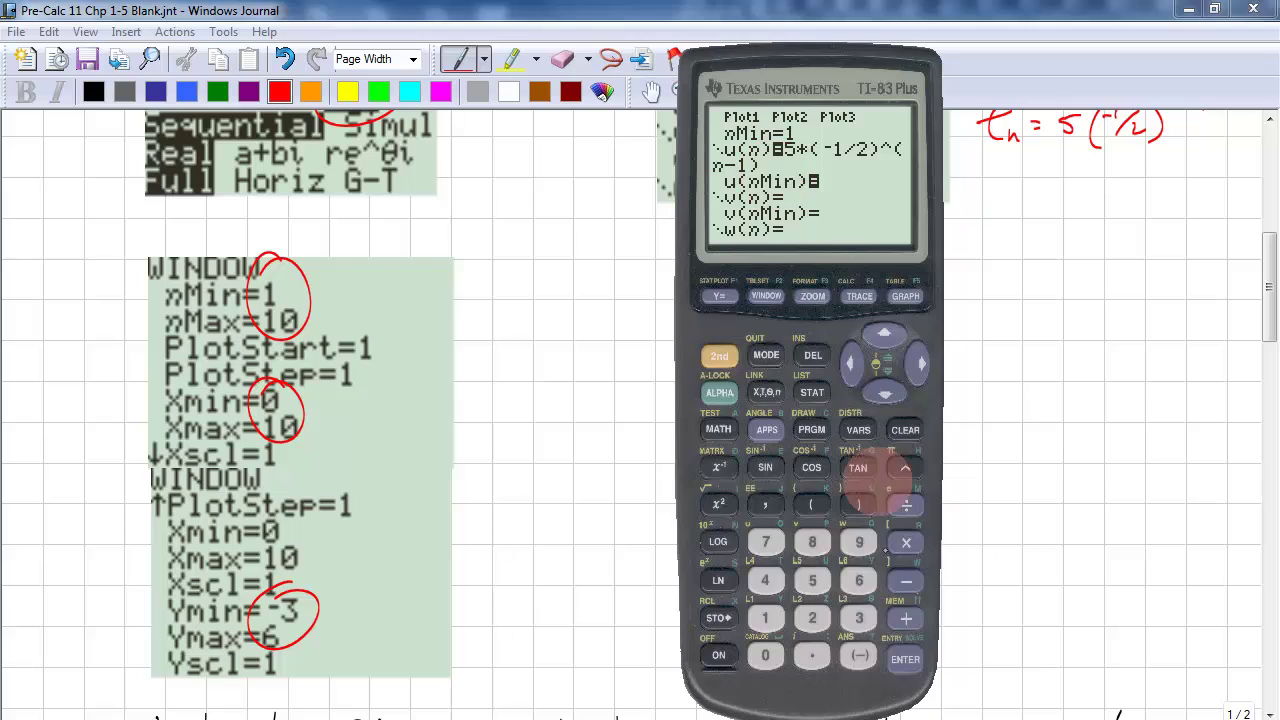
click(905, 294)
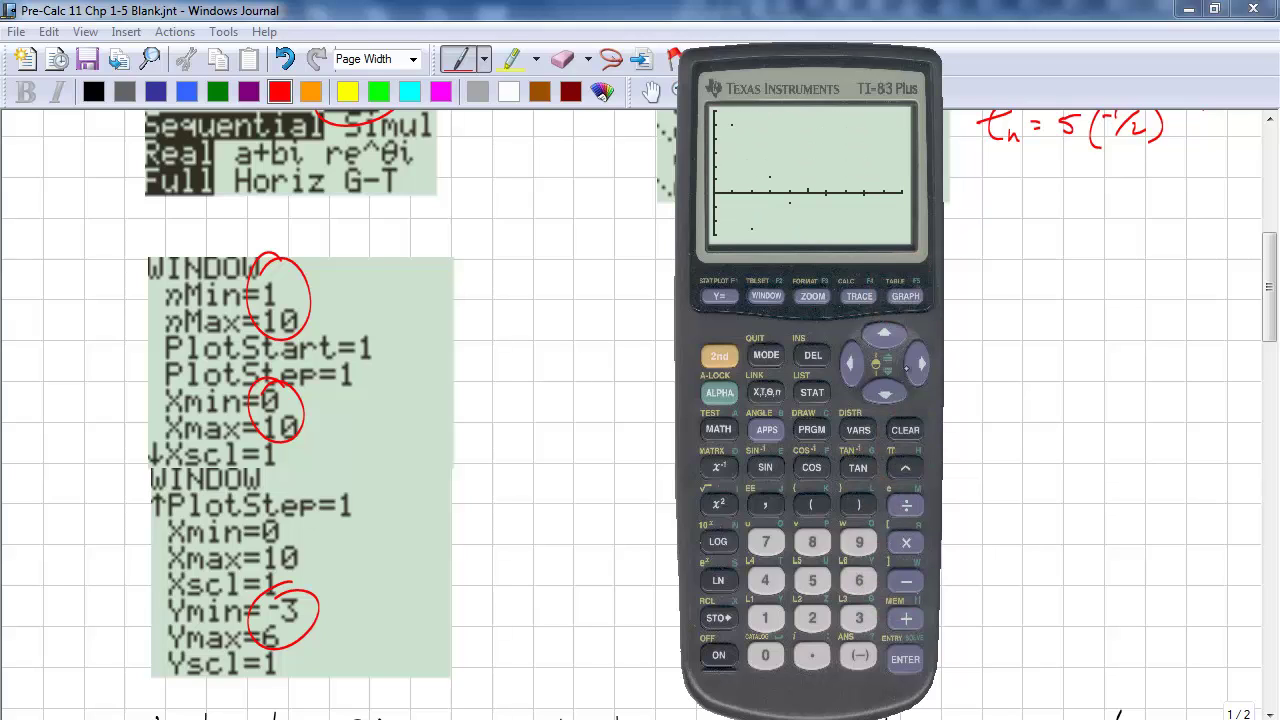
Copy the emulator's LCD-only screenshot and paste the graph into the Journal notes.
right_click(829, 186)
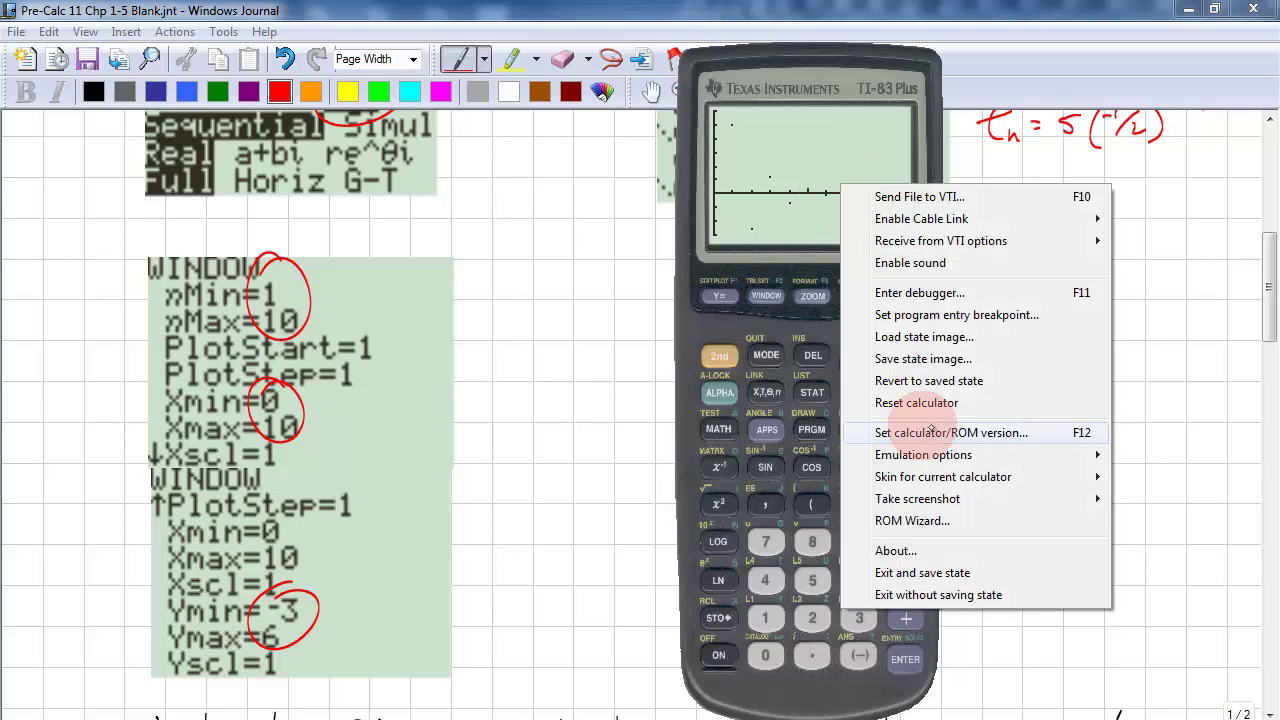
mouse_move(925, 498)
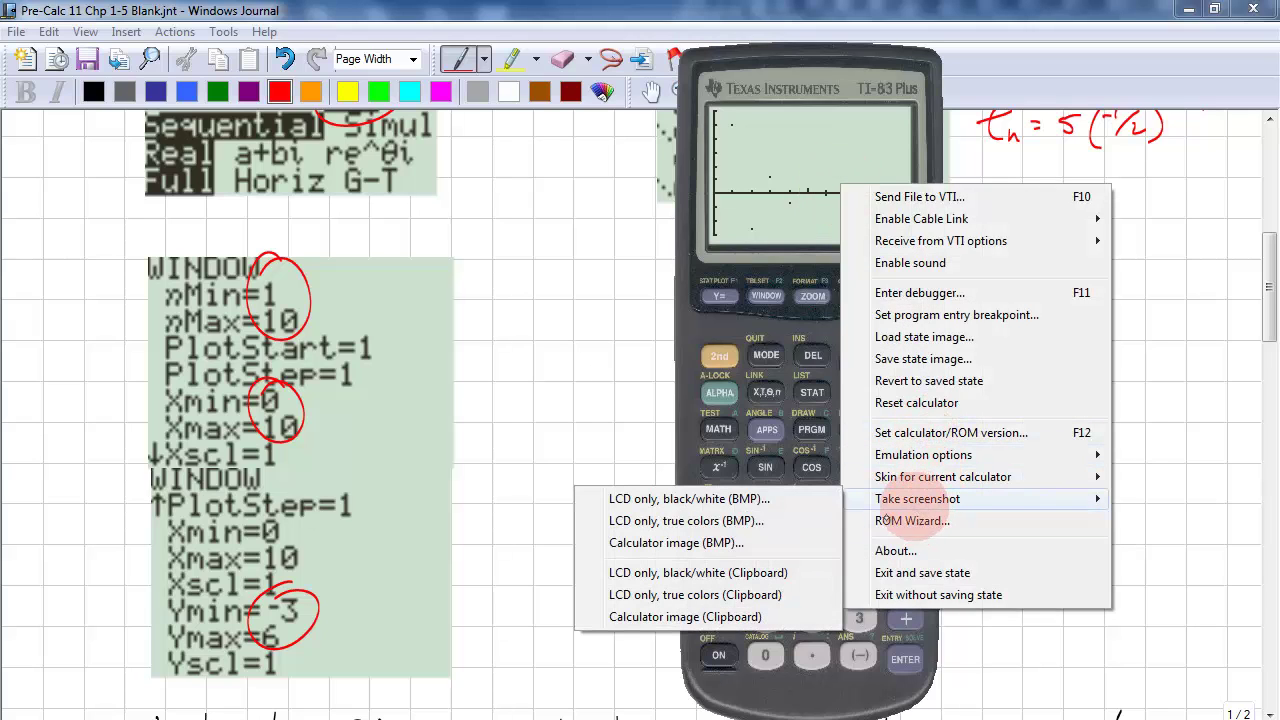
click(763, 595)
click(606, 532)
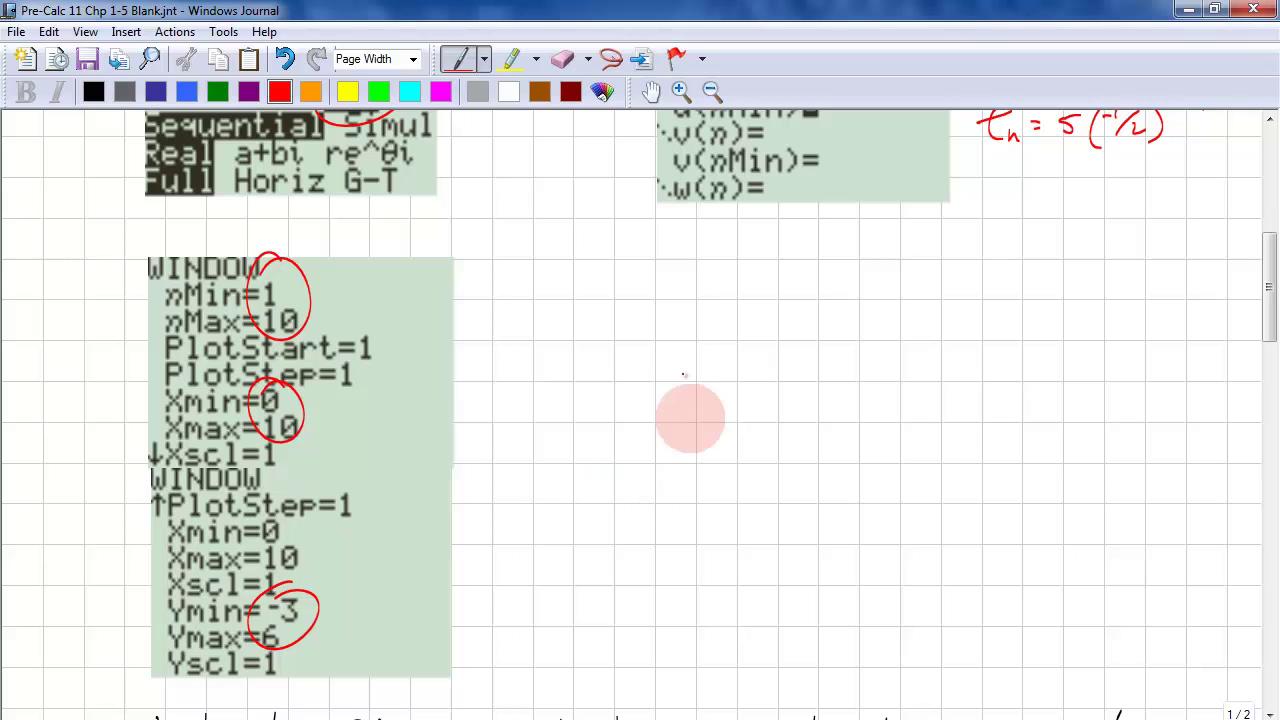
right_click(572, 263)
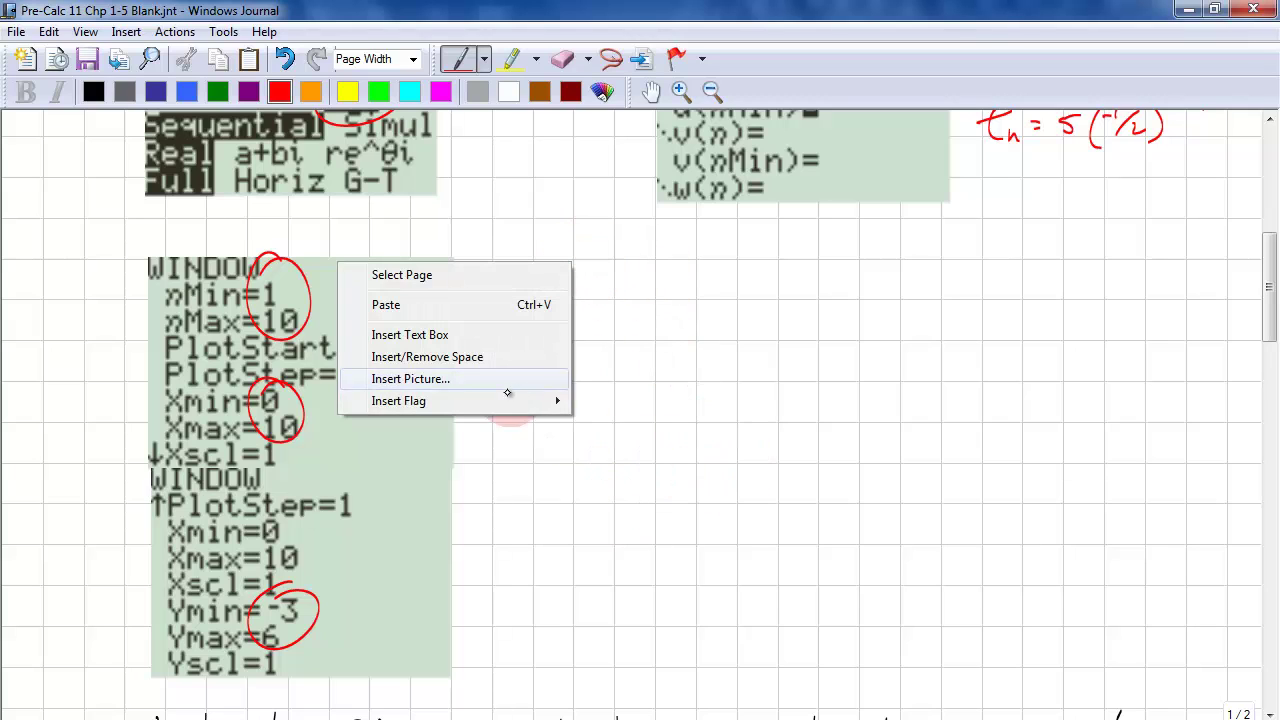
click(386, 304)
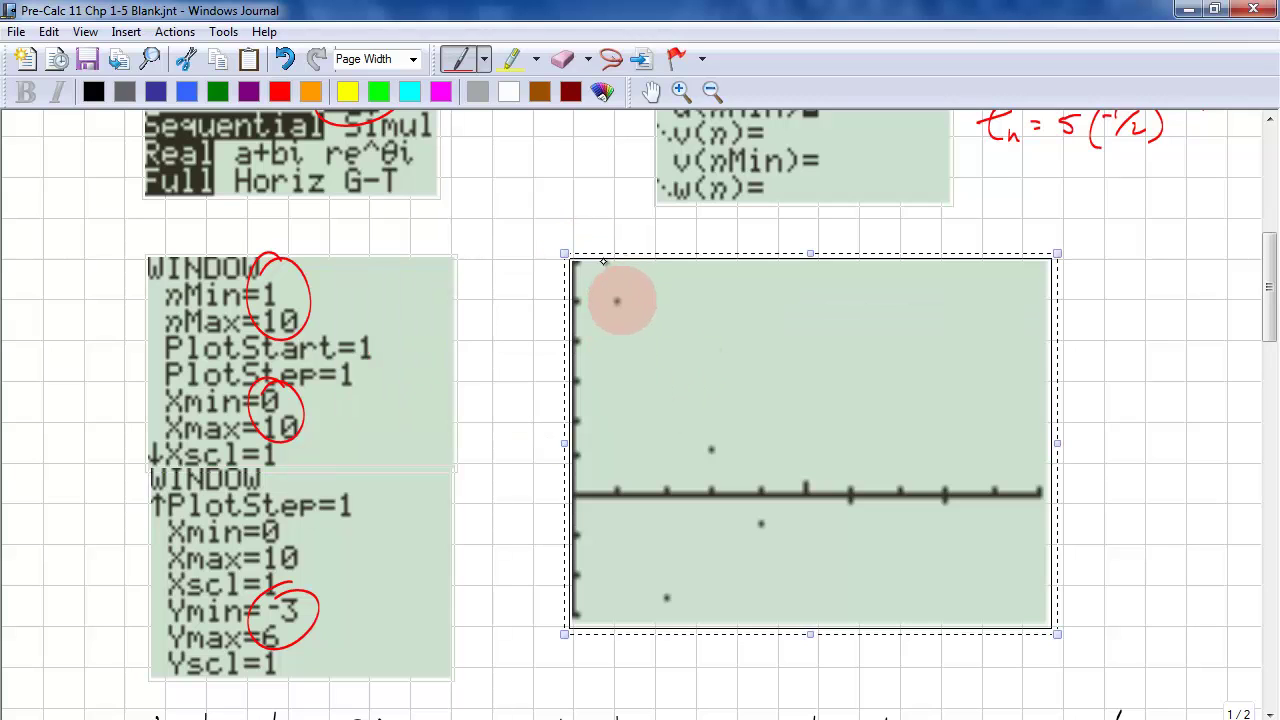
click(460, 58)
Circle each plotted dot of the pasted graph in red, then scroll to the CASIO section.
drag(623, 280, 626, 283)
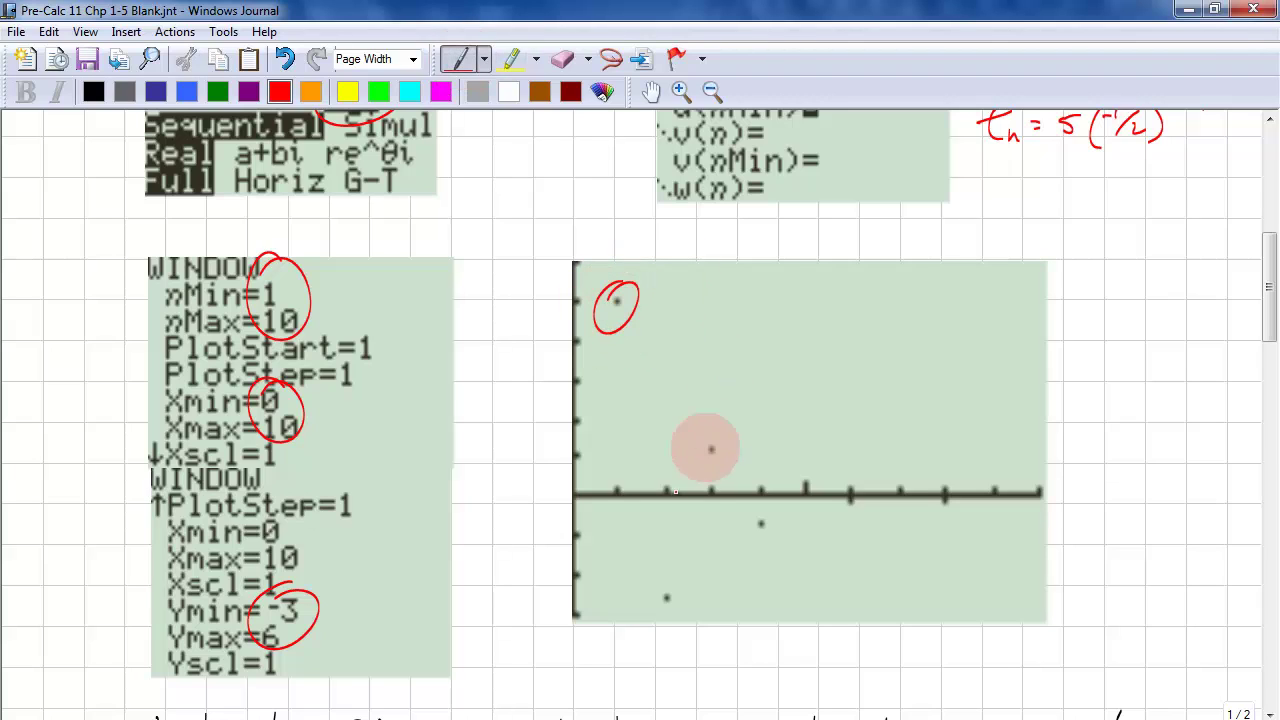
mouse_move(657, 570)
mouse_down()
mouse_move(660, 605)
mouse_move(682, 596)
mouse_up()
drag(708, 430, 711, 433)
drag(757, 507, 761, 509)
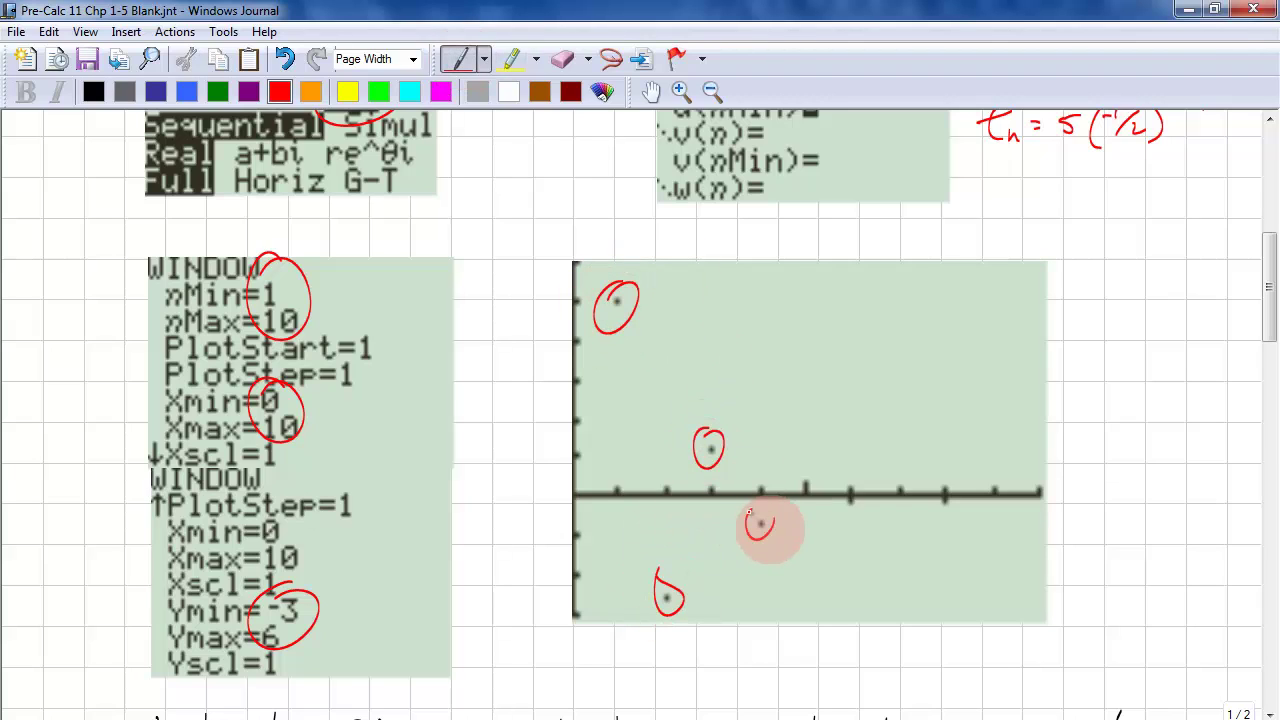
mouse_move(818, 470)
mouse_down()
mouse_move(791, 486)
mouse_move(812, 468)
mouse_move(851, 506)
mouse_move(841, 497)
mouse_move(889, 496)
mouse_move(908, 475)
mouse_up()
mouse_move(952, 491)
mouse_down()
mouse_move(937, 506)
mouse_move(955, 492)
mouse_up()
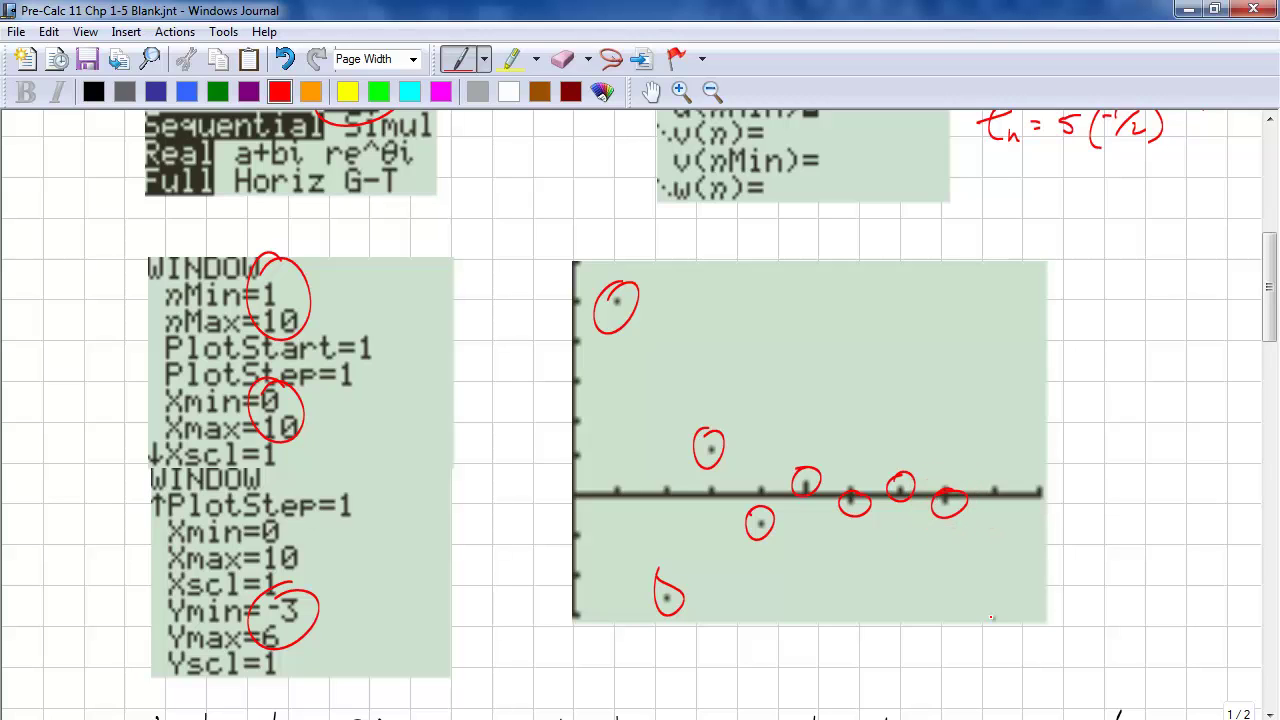
drag(1268, 240, 1260, 405)
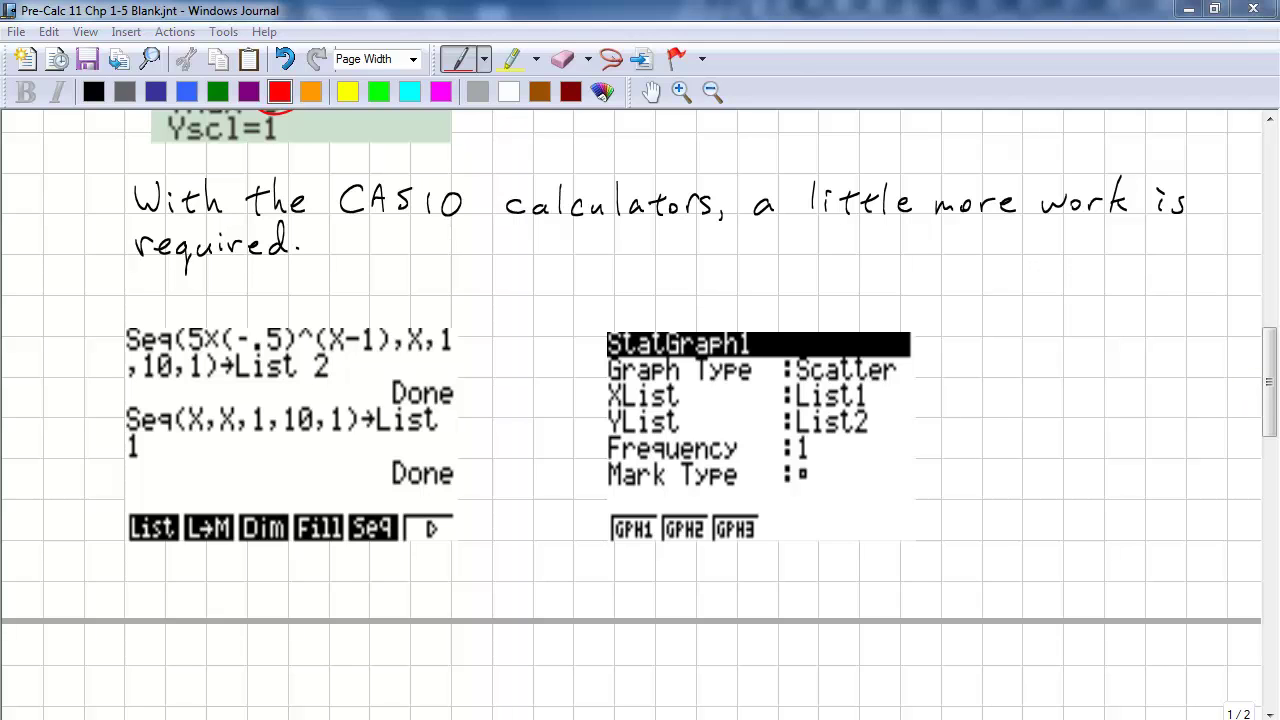
Move the Casio emulator aside and choose RUN-MAT from its main MENU.
drag(625, 13, 851, 5)
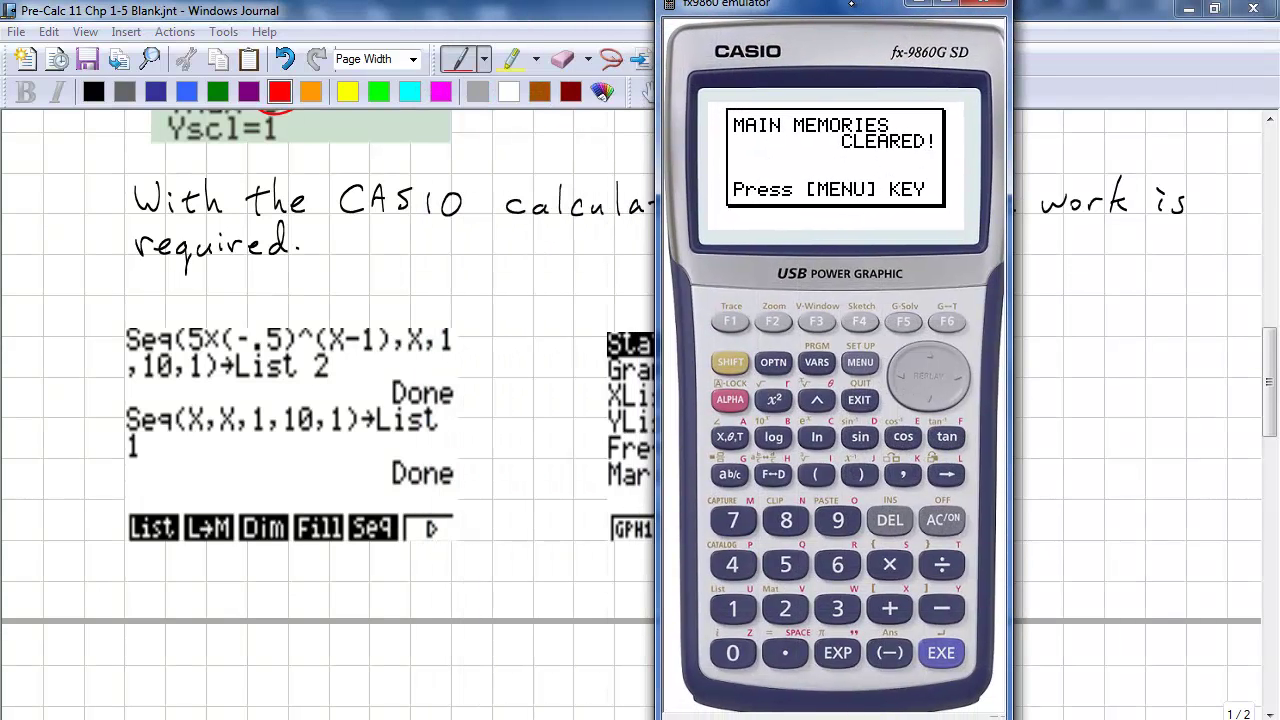
click(866, 360)
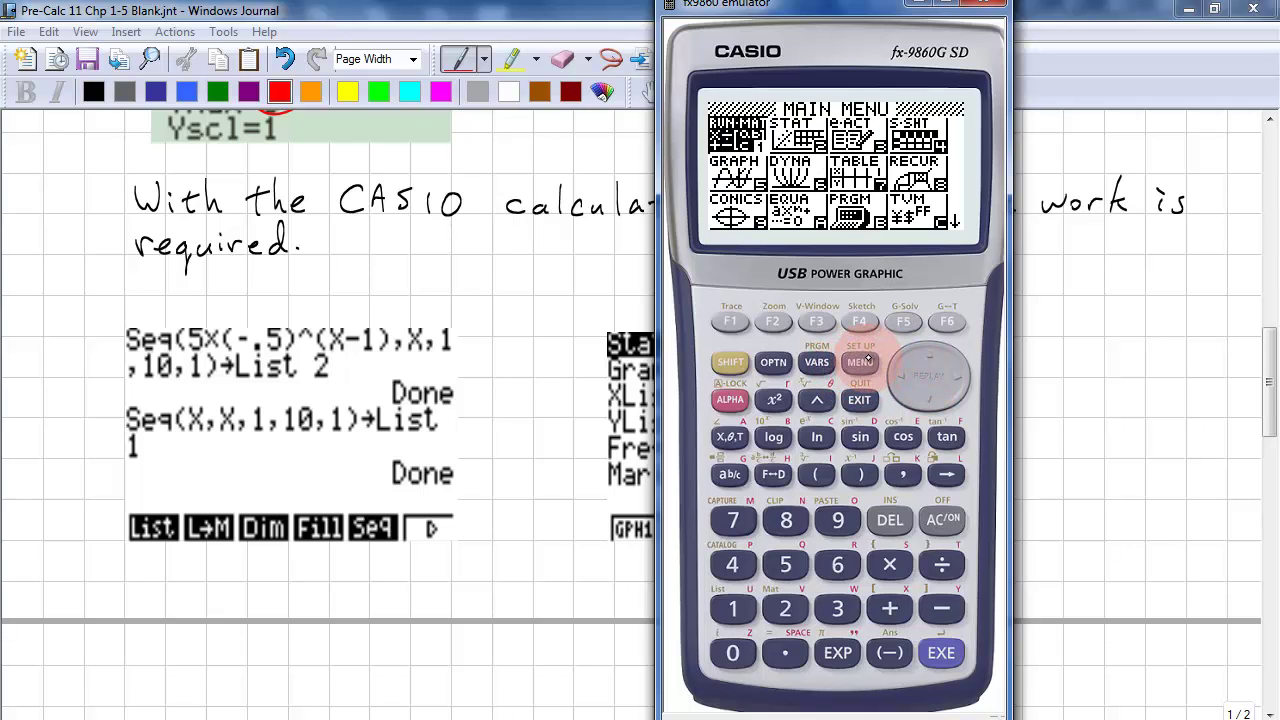
click(733, 608)
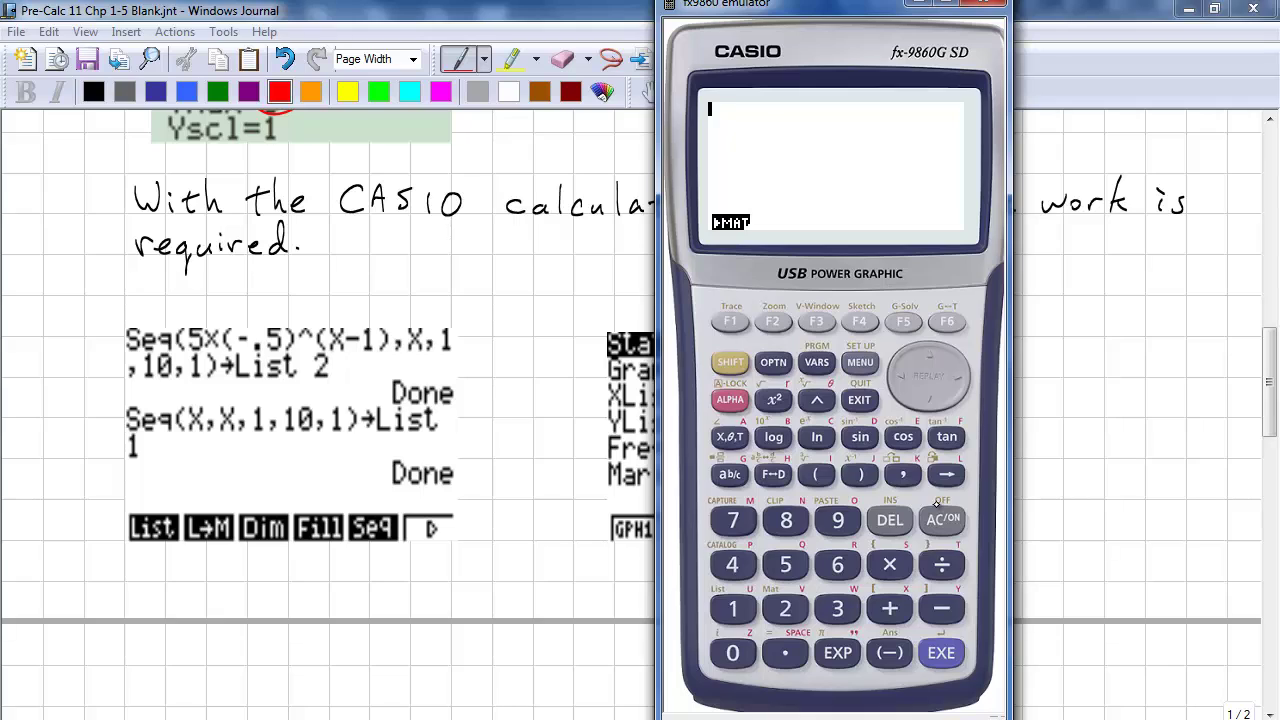
Insert the Seq( command from the Casio catalog's S entries onto the RUN-MAT line.
click(731, 364)
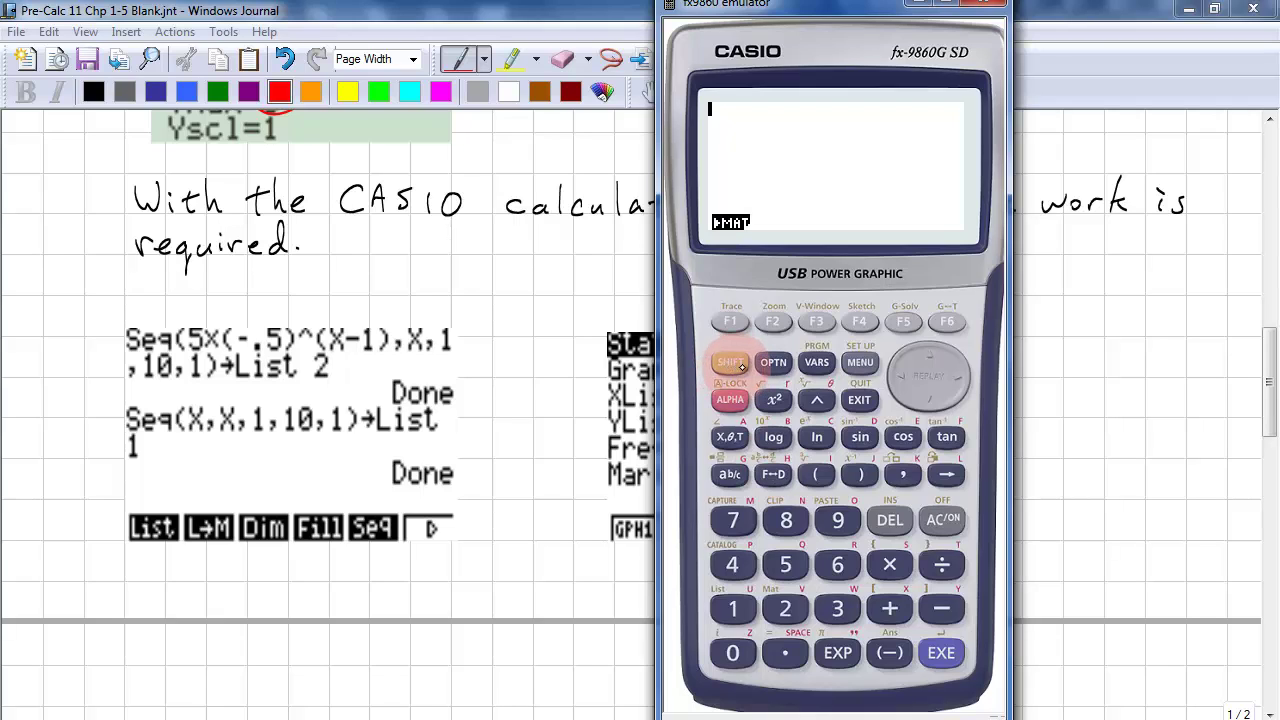
click(731, 560)
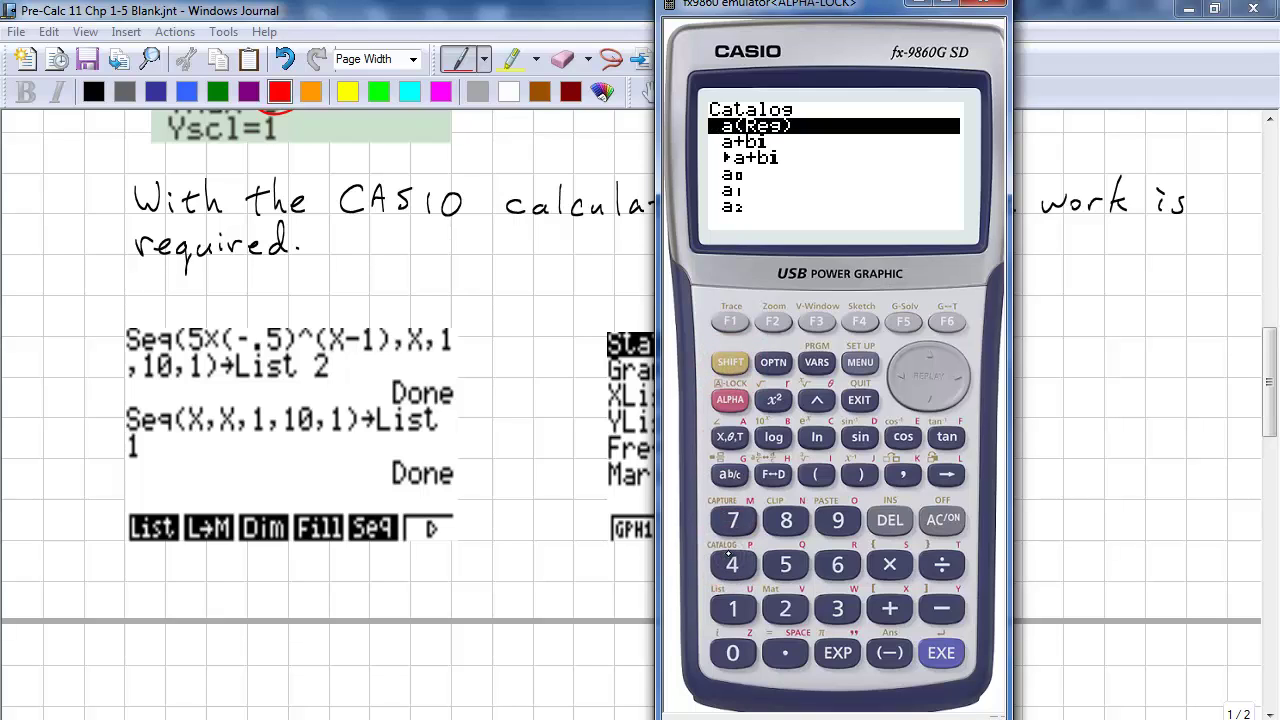
click(889, 565)
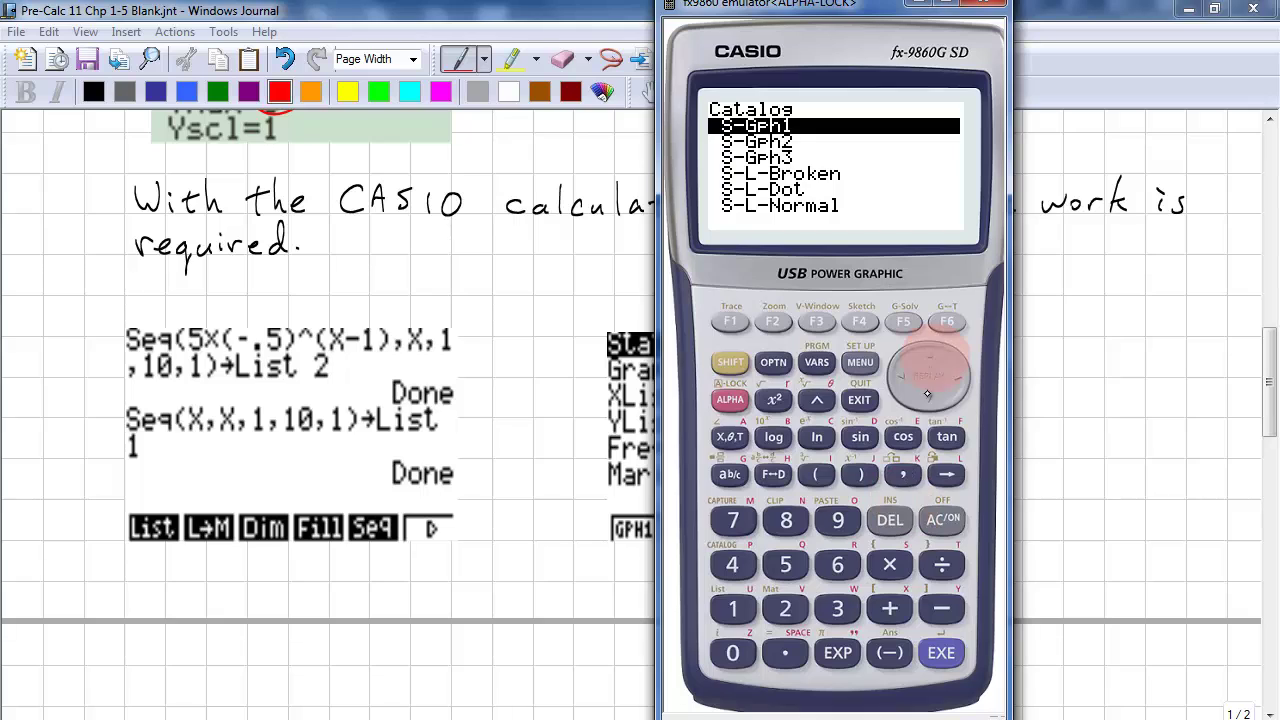
click(932, 400)
click(932, 400)
click(932, 400)
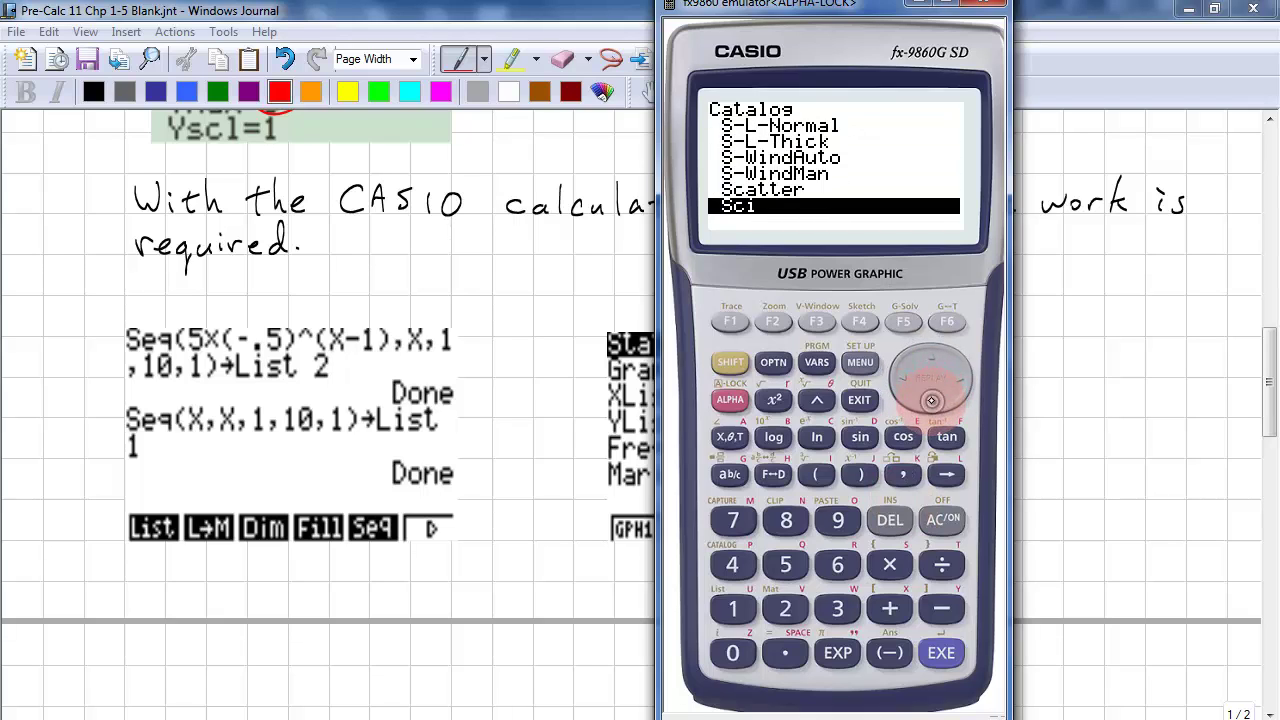
click(932, 400)
click(933, 400)
click(933, 400)
click(933, 400)
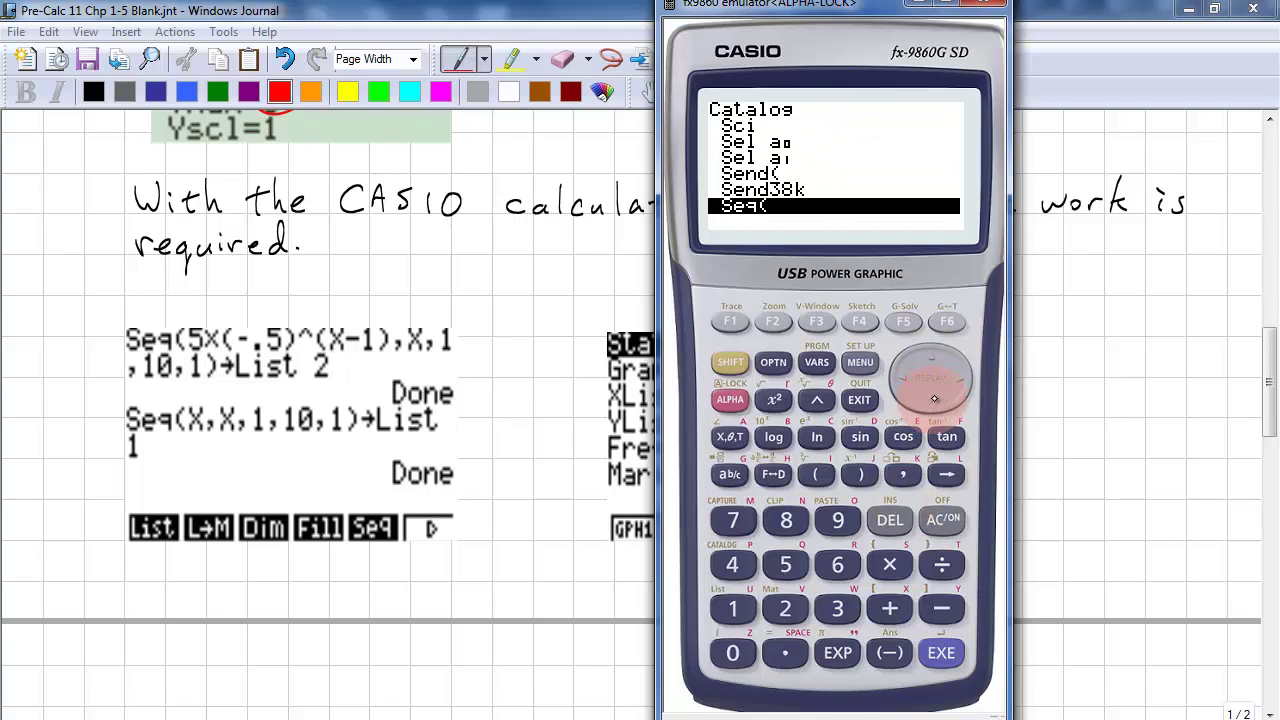
click(937, 650)
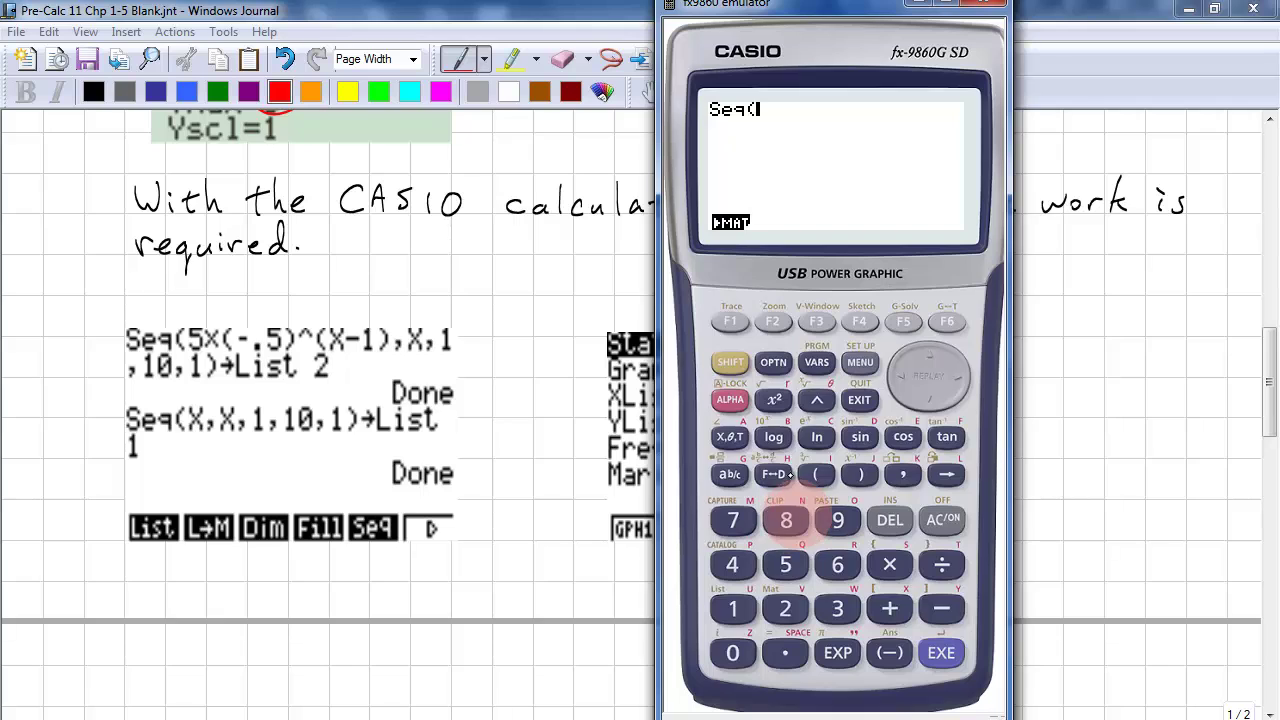
Enter the sequence's general term 5×(-.5)^(X-1) inside Seq(.
click(785, 565)
click(897, 558)
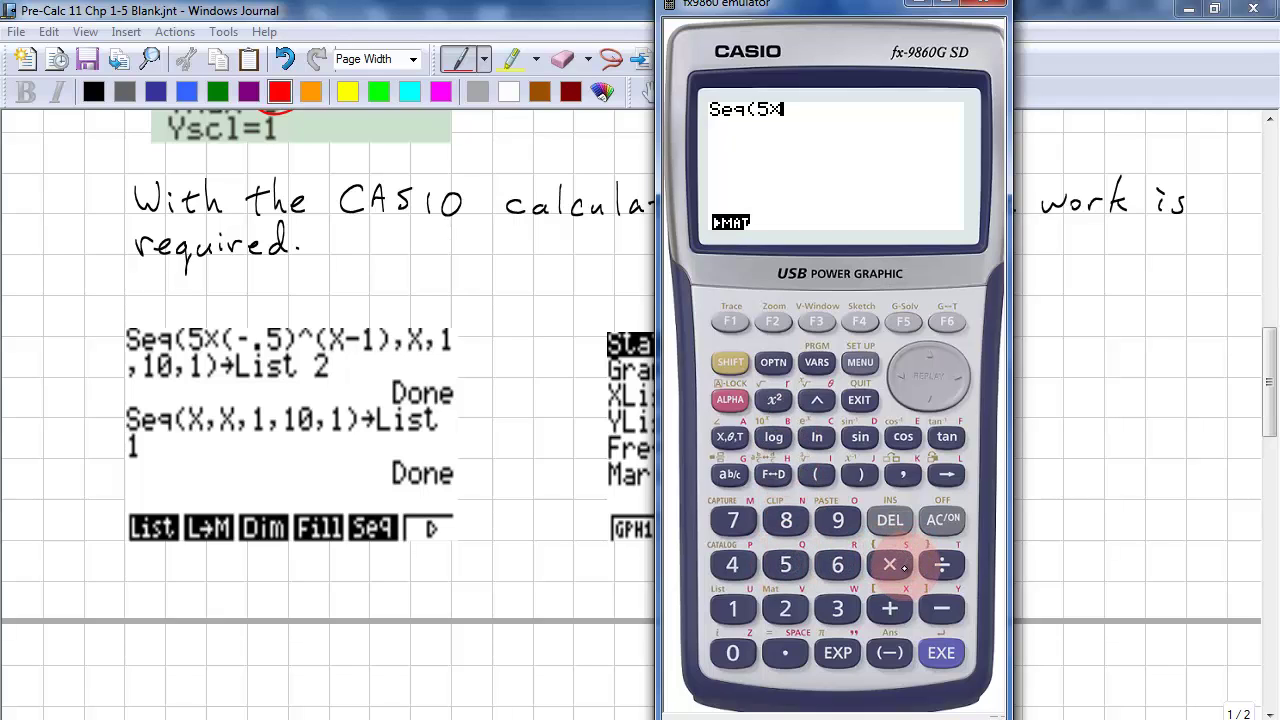
click(816, 474)
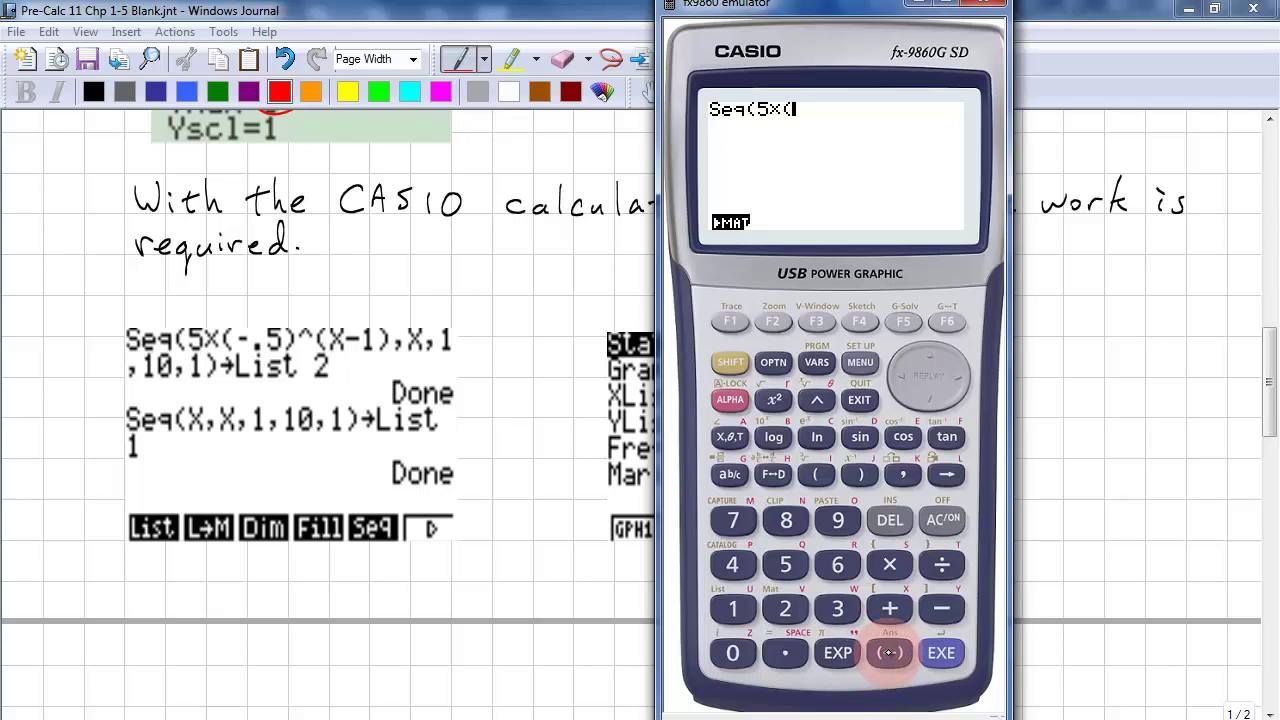
click(889, 653)
click(786, 652)
click(785, 565)
click(859, 474)
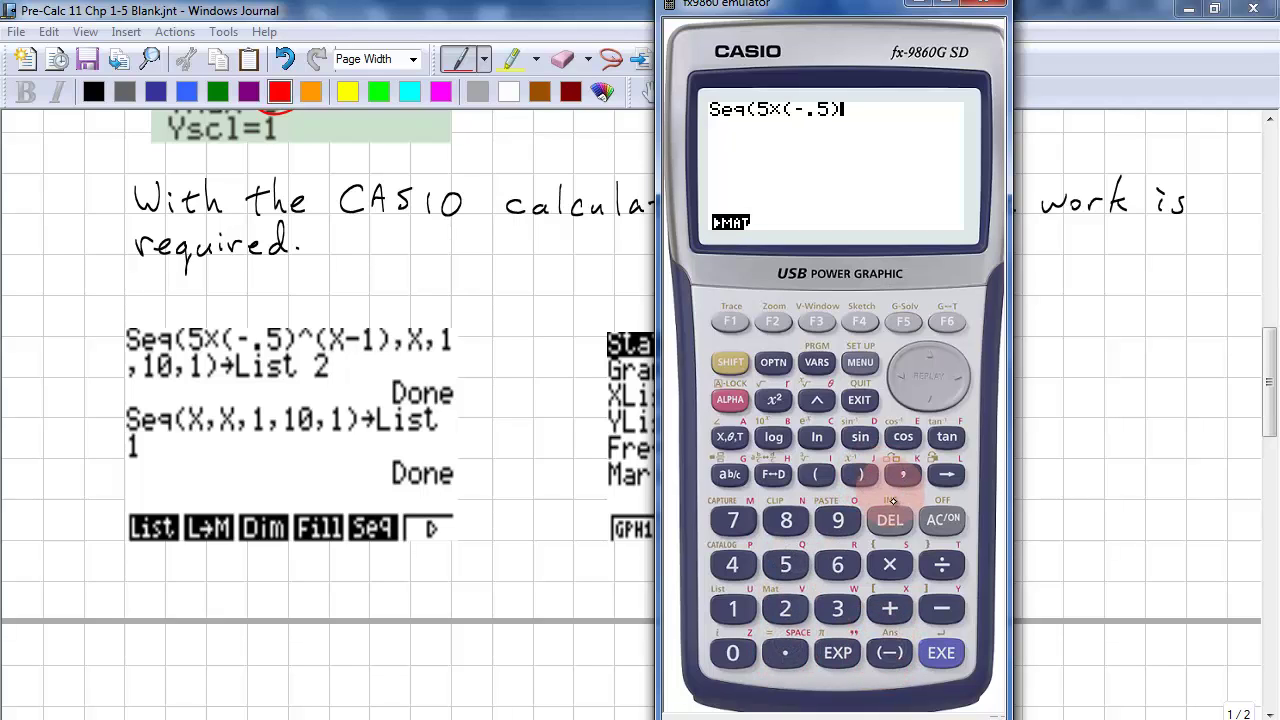
click(816, 400)
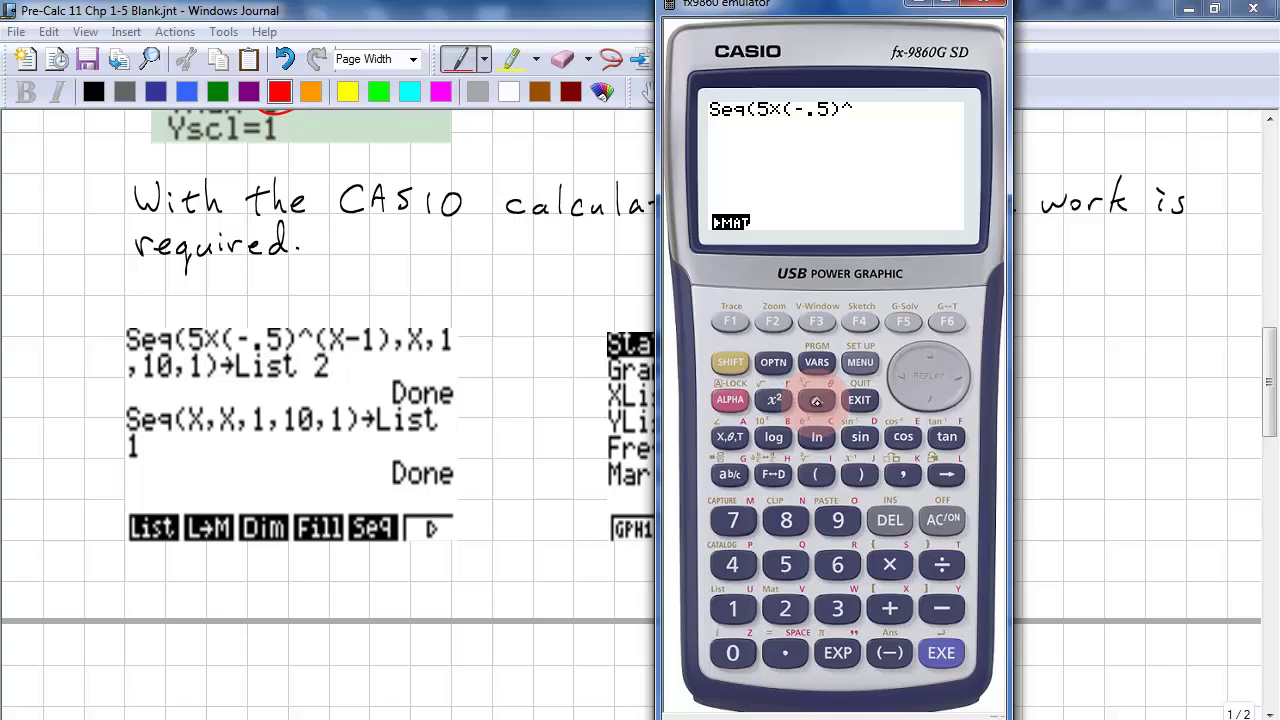
click(816, 474)
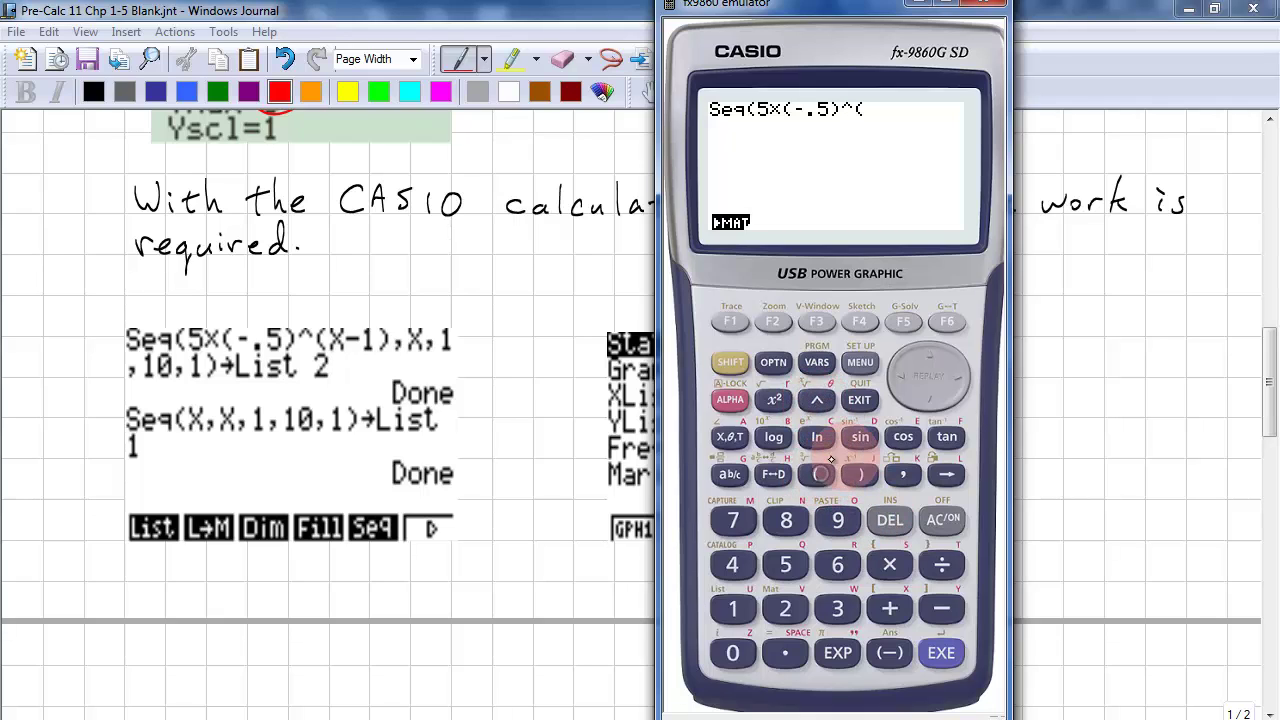
click(730, 436)
click(941, 609)
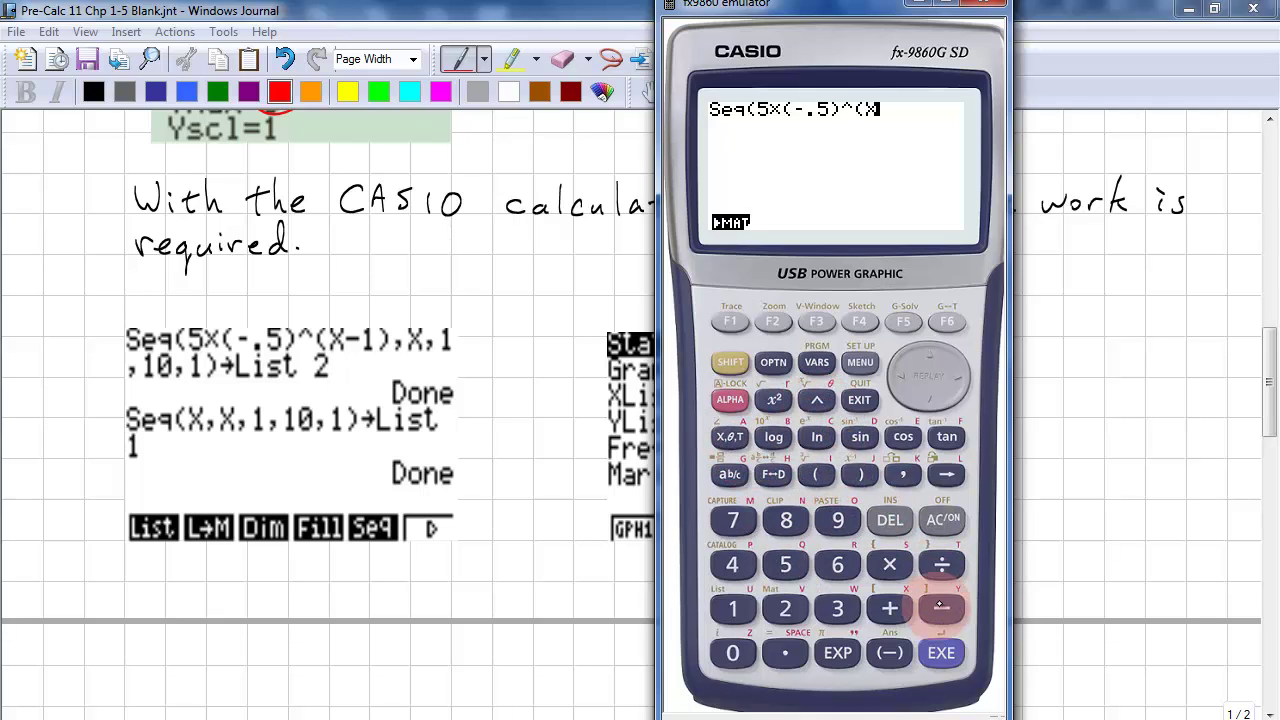
click(733, 609)
click(862, 474)
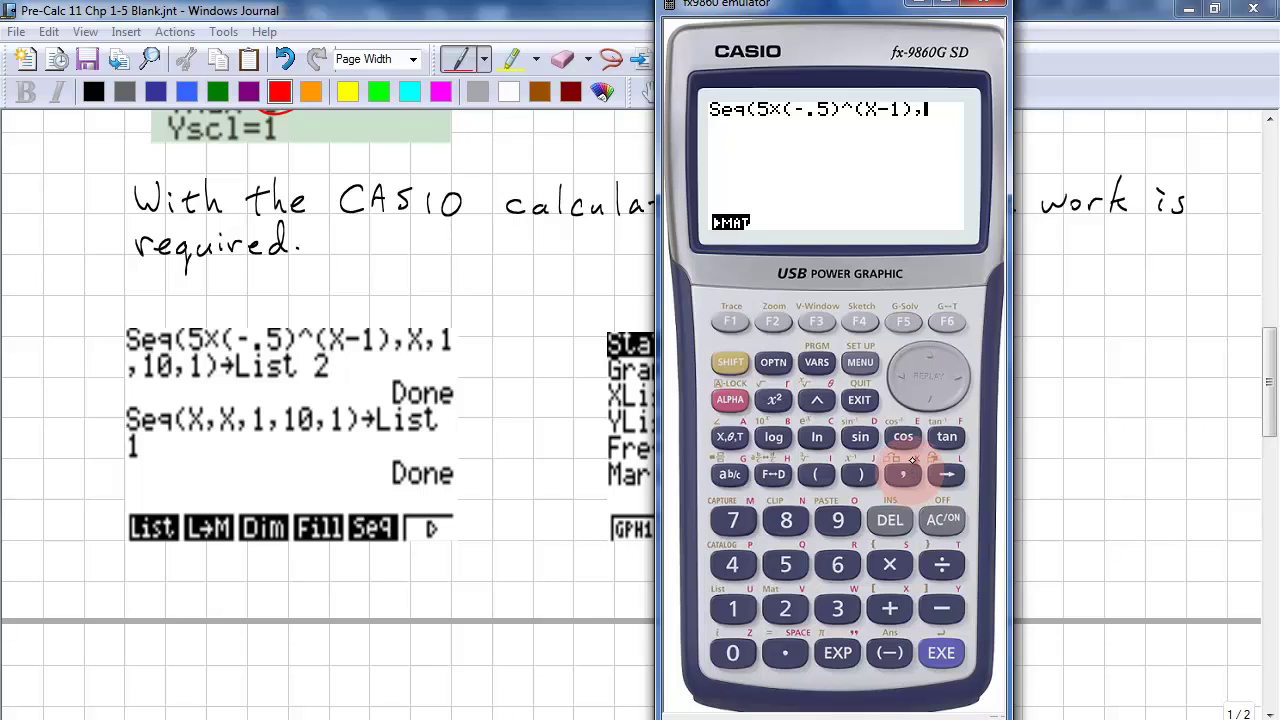
Add the arguments X, 1, 10, 1 for variable, start, end and step.
click(730, 436)
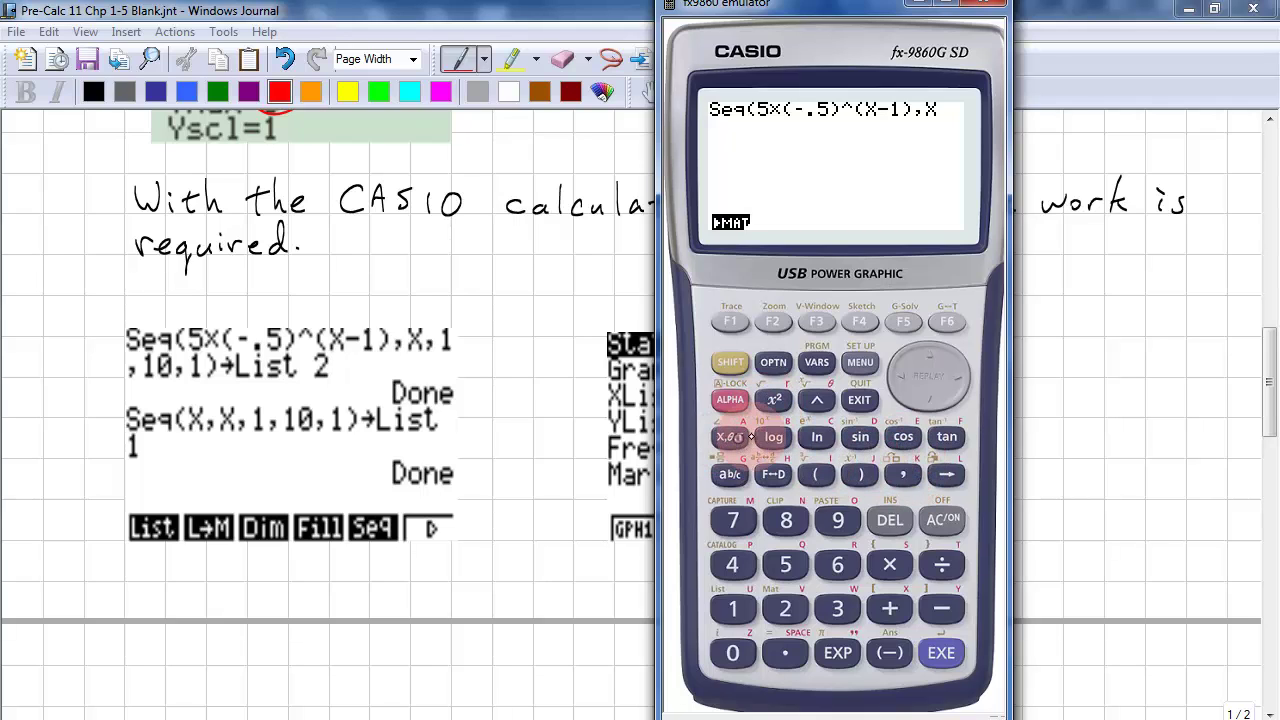
click(902, 474)
click(732, 608)
click(904, 474)
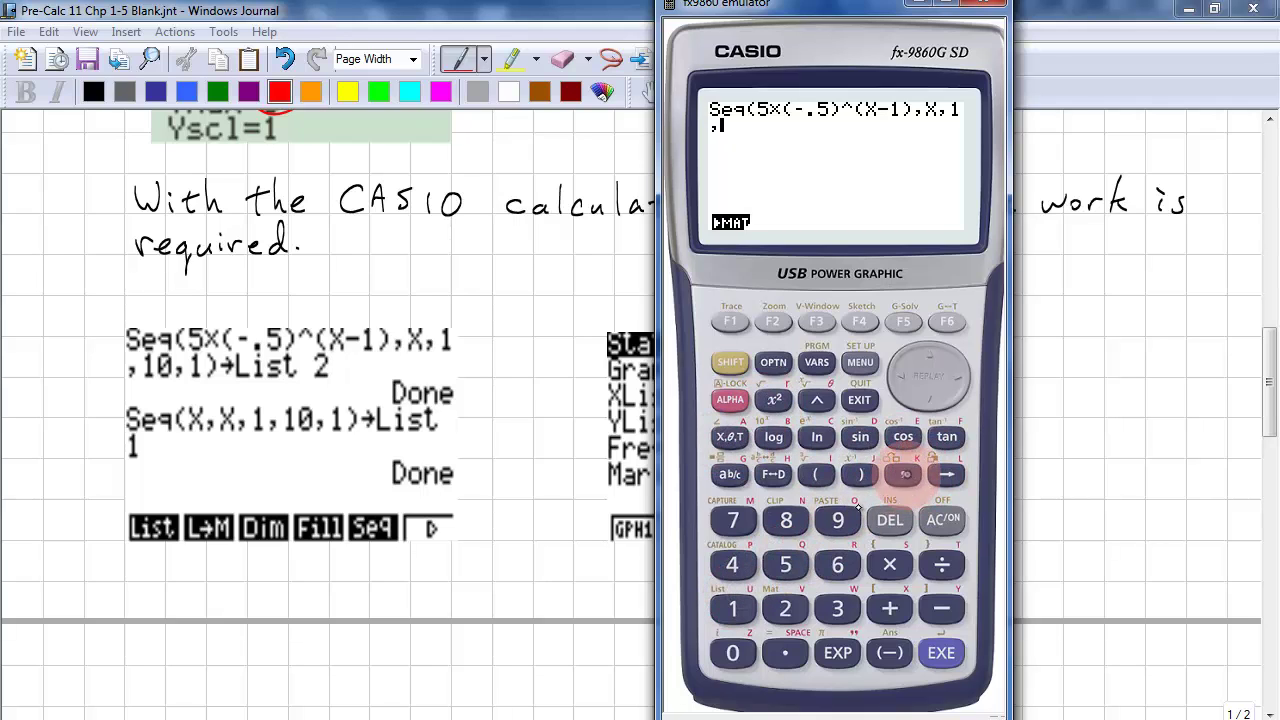
click(732, 608)
click(732, 652)
click(904, 474)
click(732, 608)
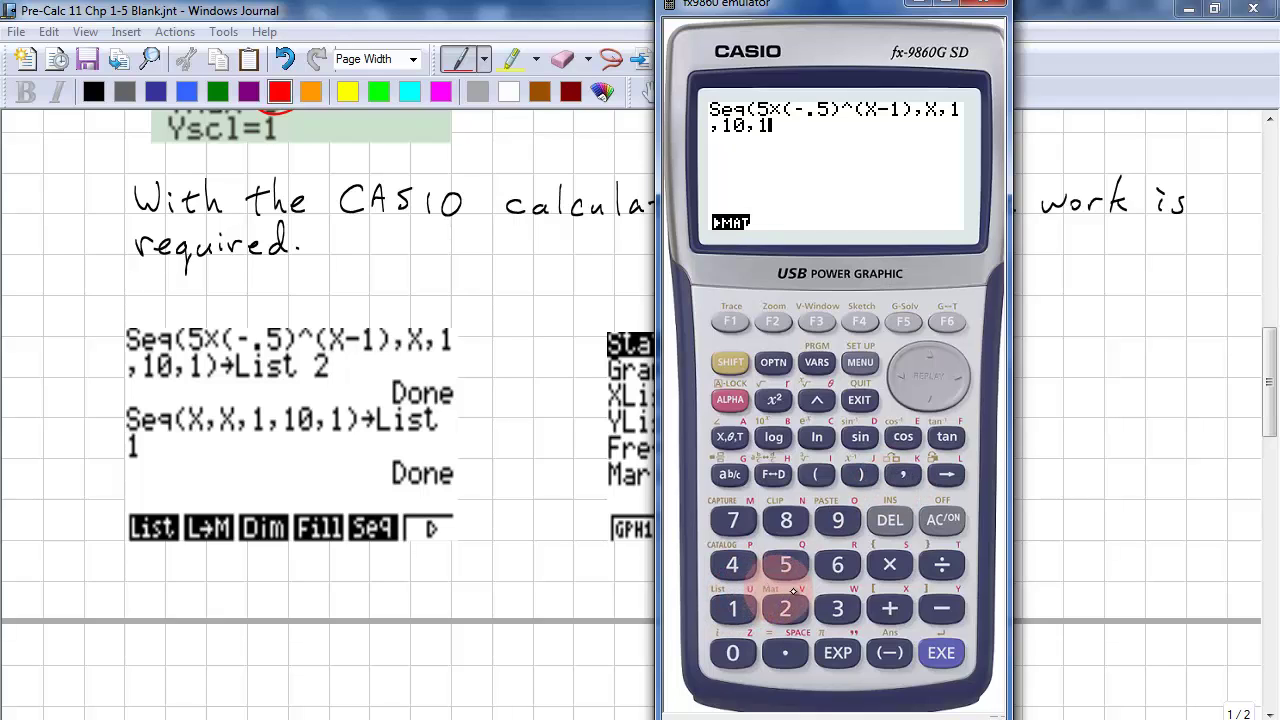